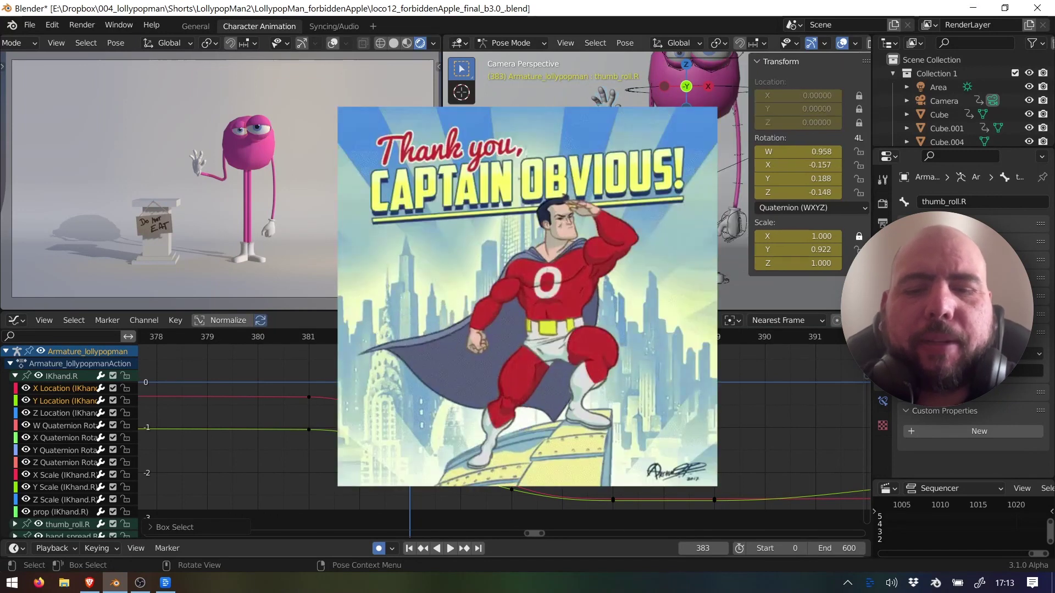
- Select the IKhand.R control bone of the character's raised right hand
scroll(657, 283, down, 1)
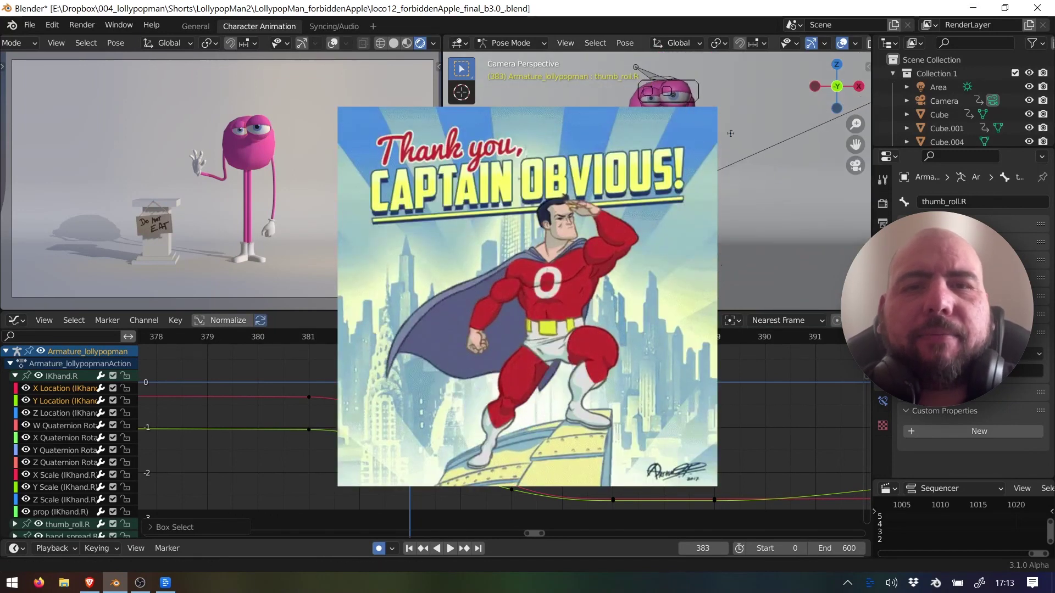
key(t)
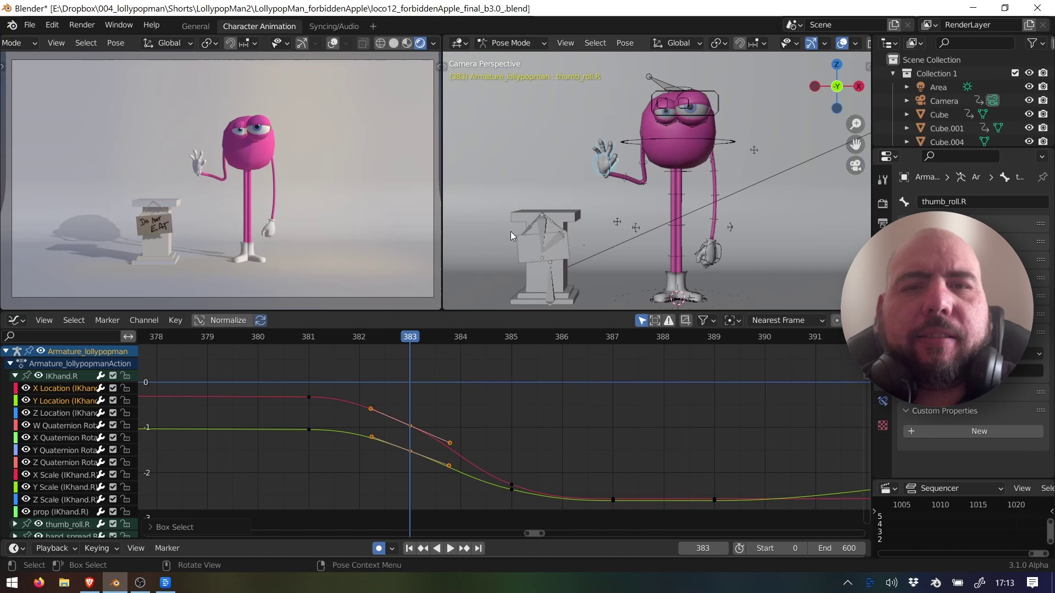
click(586, 200)
drag(617, 131, 522, 210)
click(584, 191)
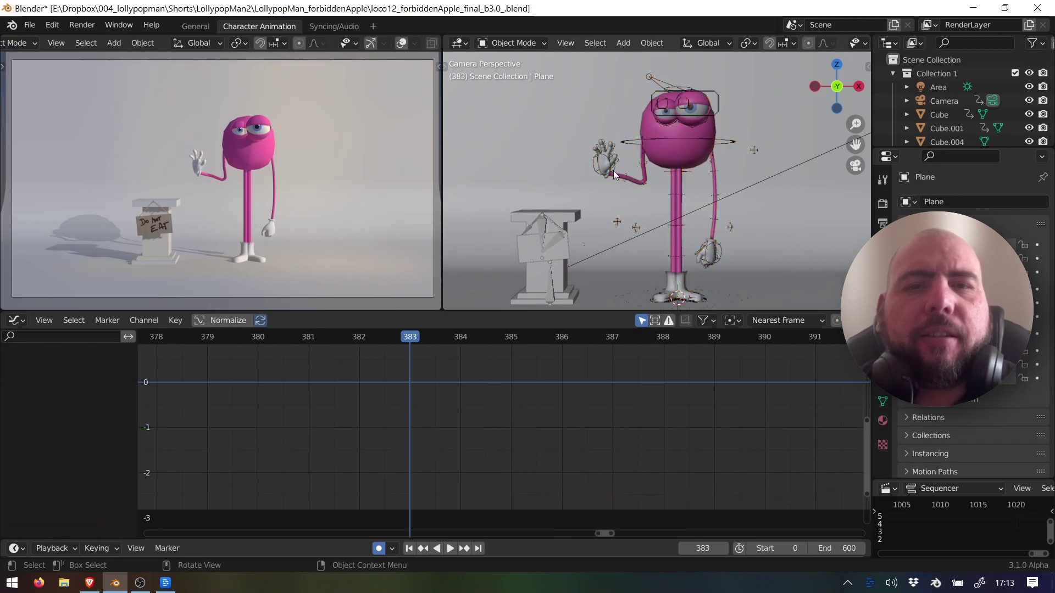
click(610, 172)
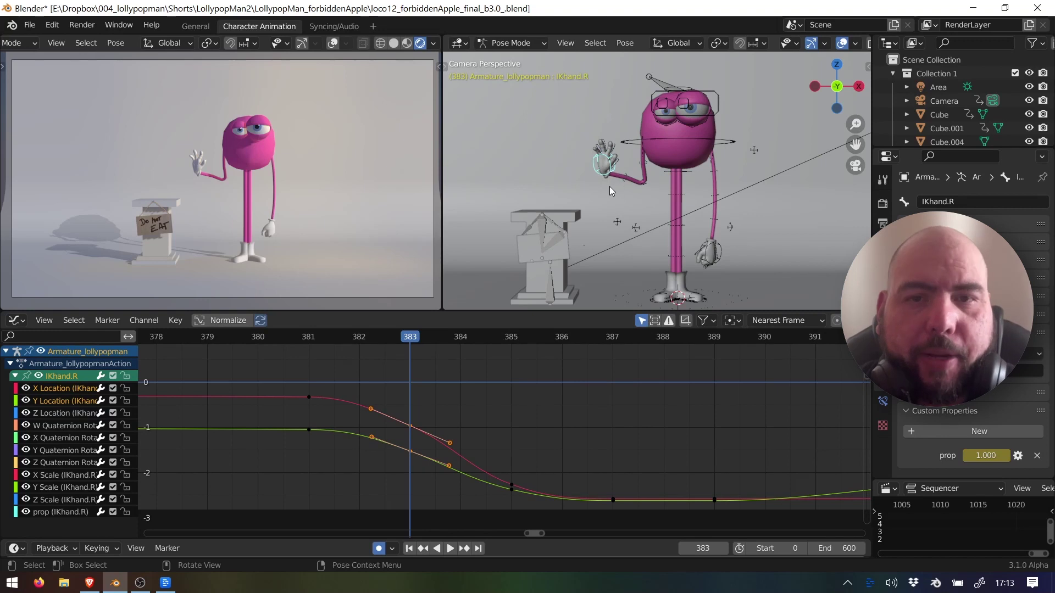
scroll(592, 171, up, 2)
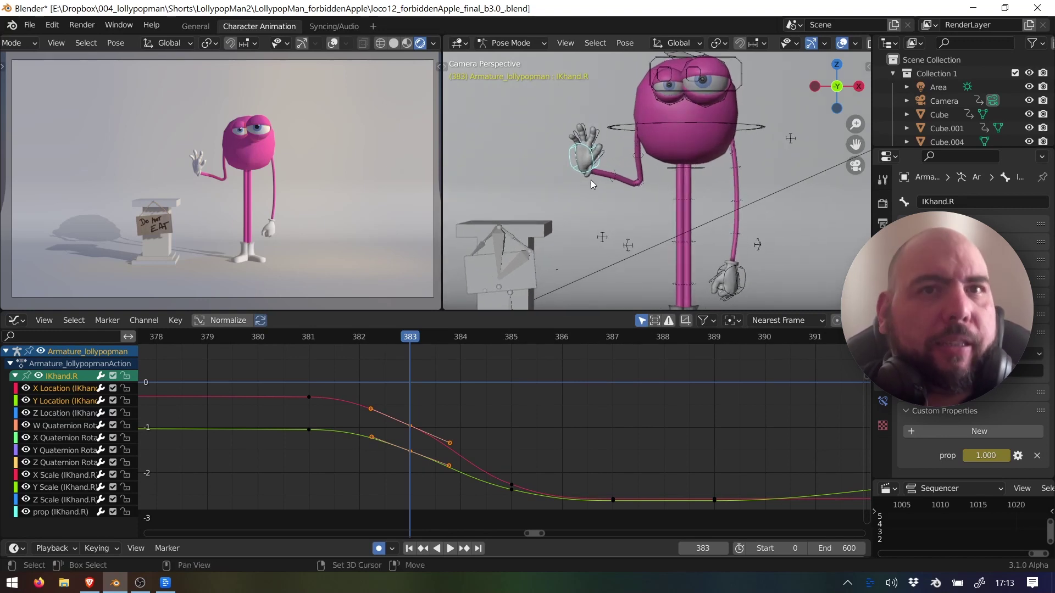
shift+middle_drag(582, 195, 576, 213)
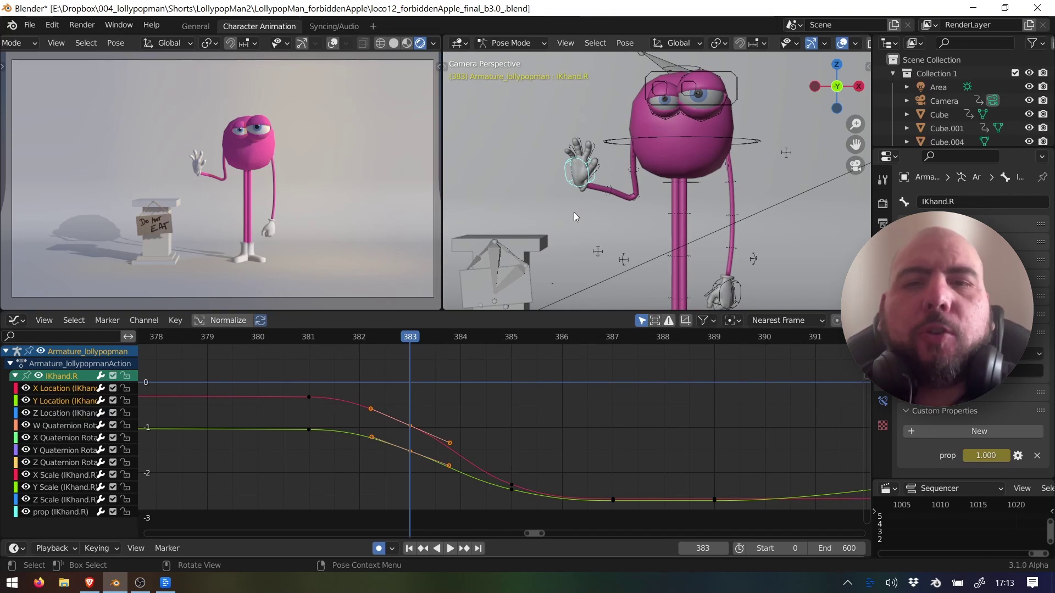
- Show the viewport's tools, try activating the Breakdowner tool, and return to Select Box
key(t)
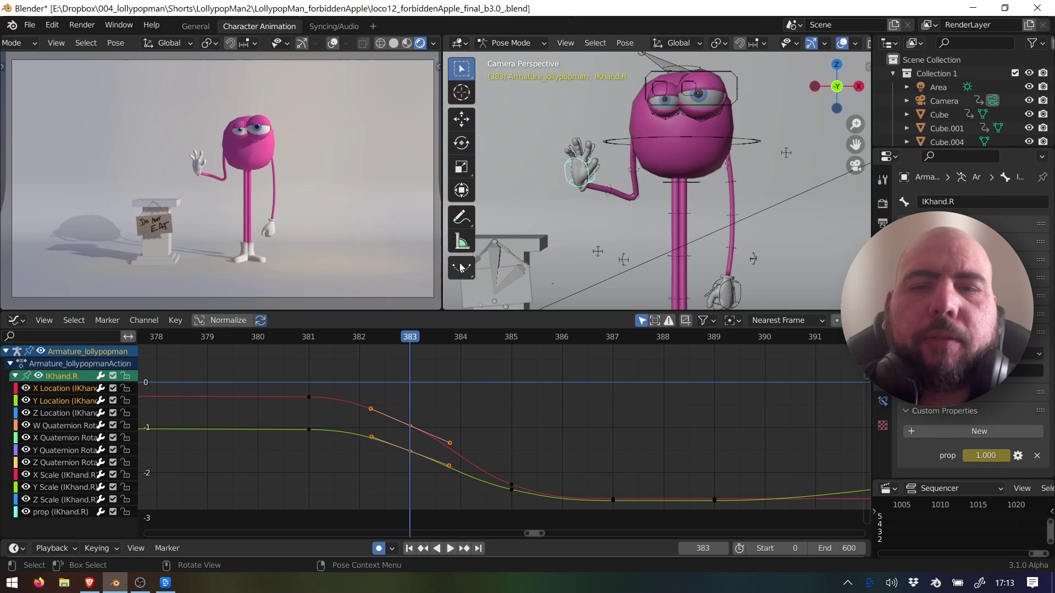
click(461, 272)
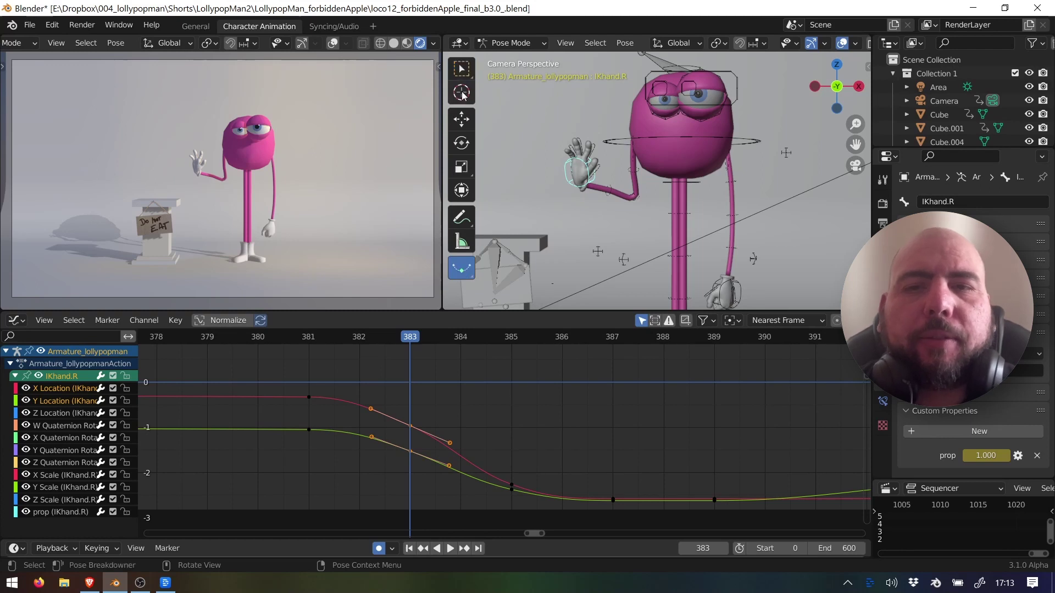
click(460, 77)
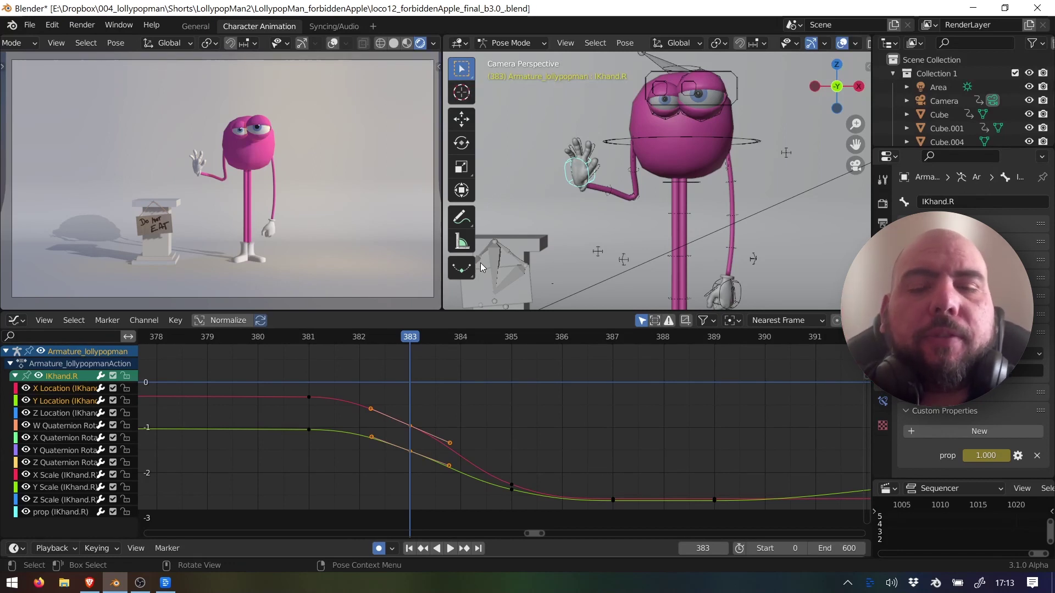
- Select all control bones of the raised right hand and move their keyframes at frame 382 to frame 381
drag(604, 199, 558, 132)
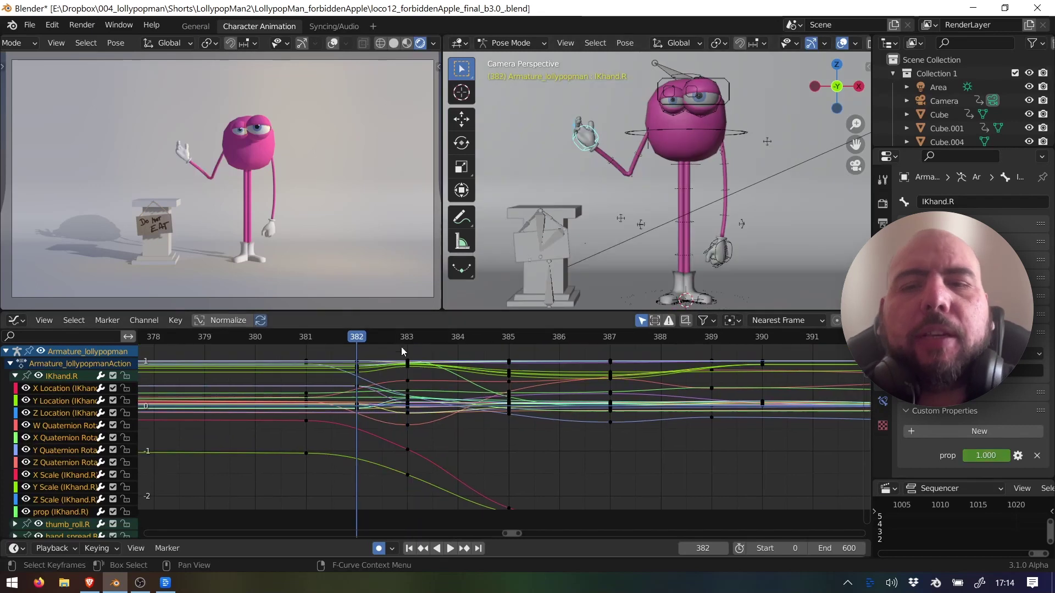
click(423, 342)
drag(345, 351, 359, 477)
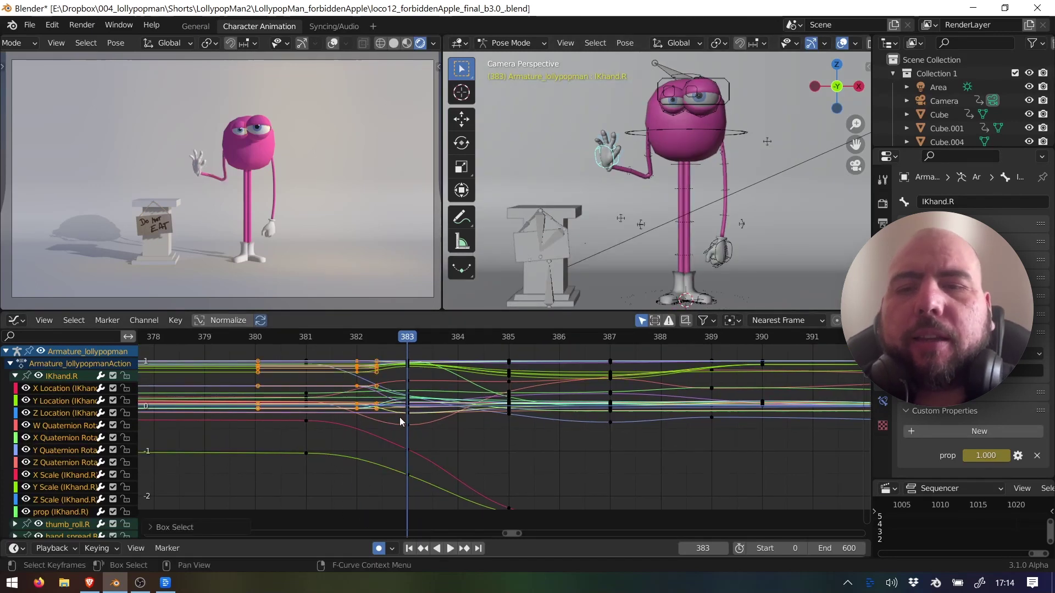
key(g)
click(372, 421)
- Move the right hand's keyframes at frame 383 to frame 382
drag(394, 354, 440, 490)
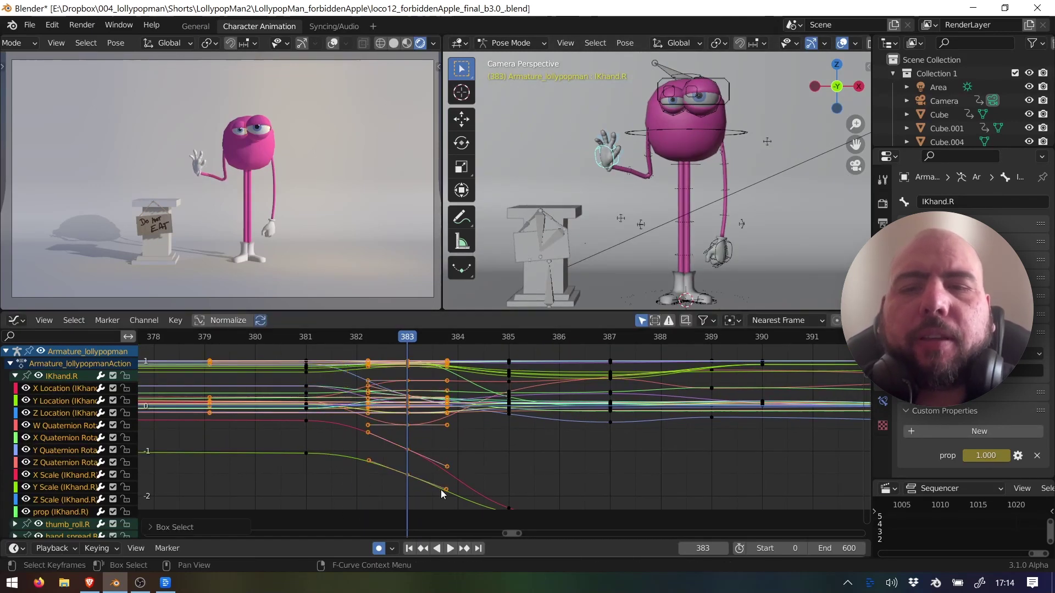
key(g)
key(x)
click(406, 446)
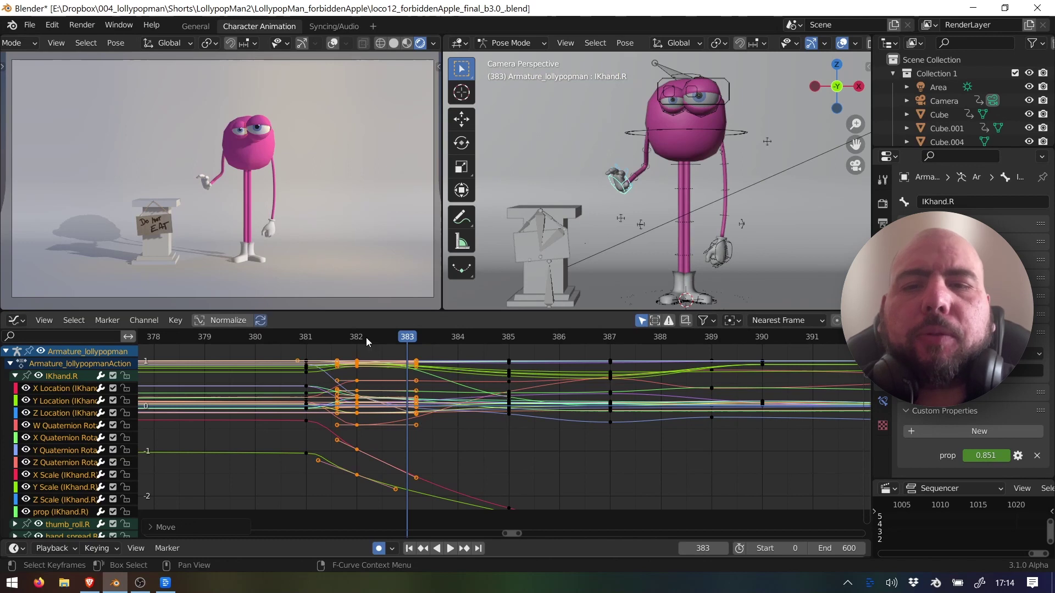
- Go to frame 382, clear the keyframe selection and play back the hand's lowering motion
drag(366, 337, 354, 383)
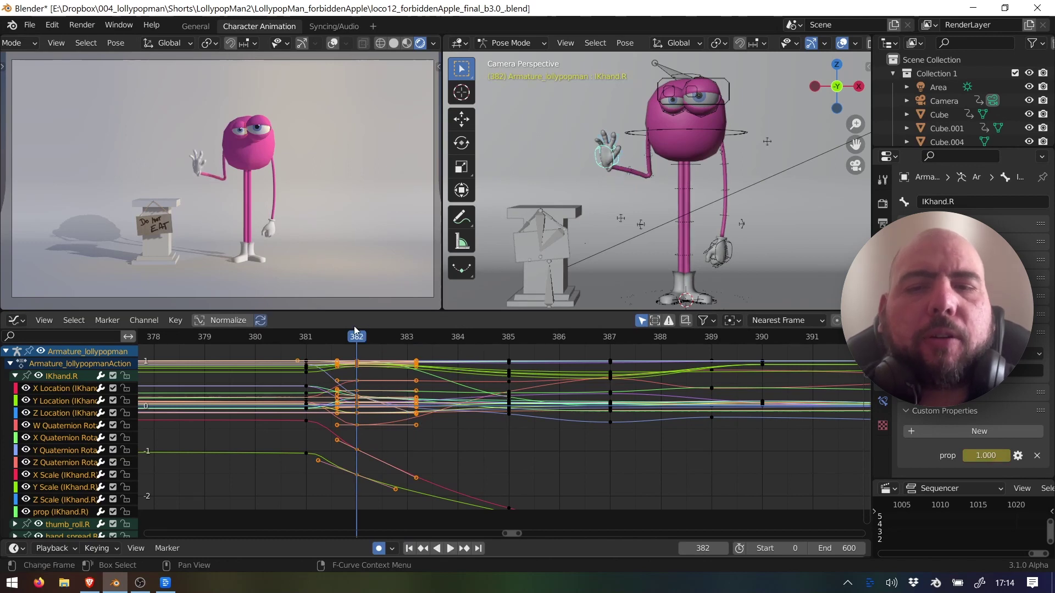
click(503, 348)
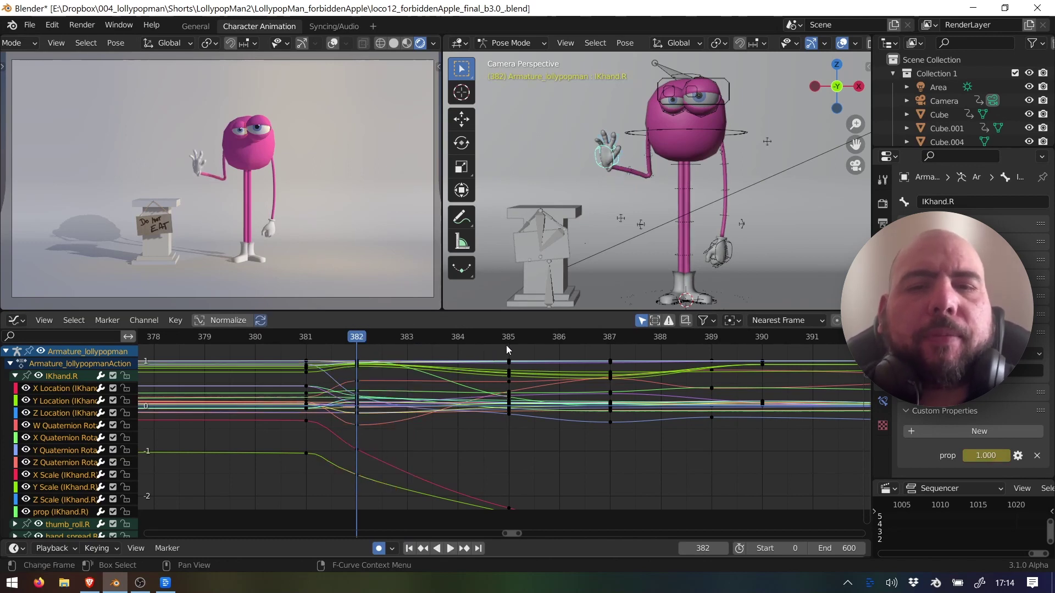
key(space)
key(space)
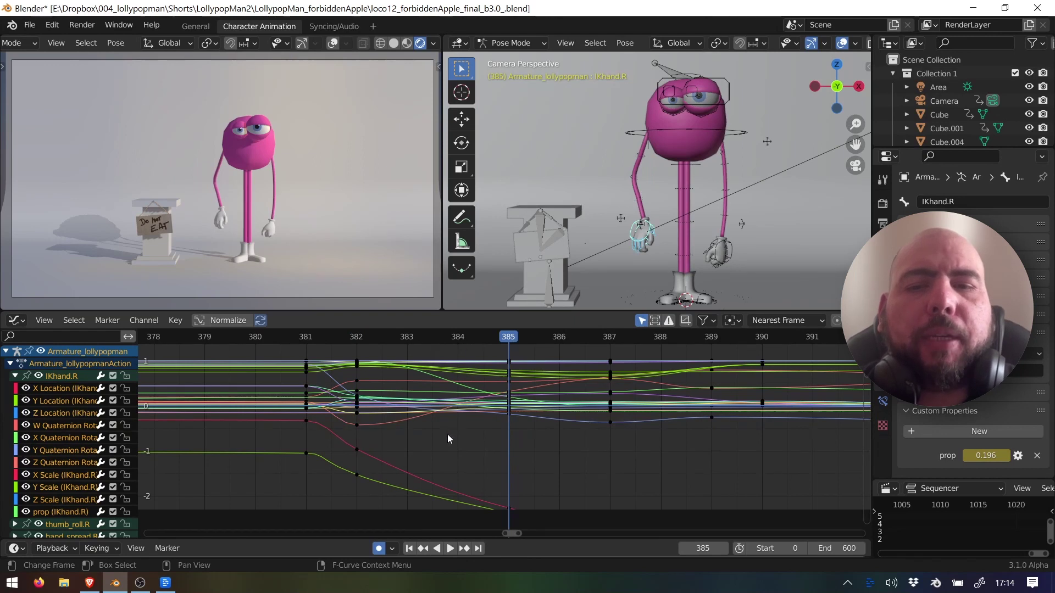
- Delete the right hand's keyframes at frame 385
mouse_move(441, 448)
middle_down()
mouse_move(435, 403)
mouse_move(432, 432)
middle_up()
drag(473, 377, 511, 507)
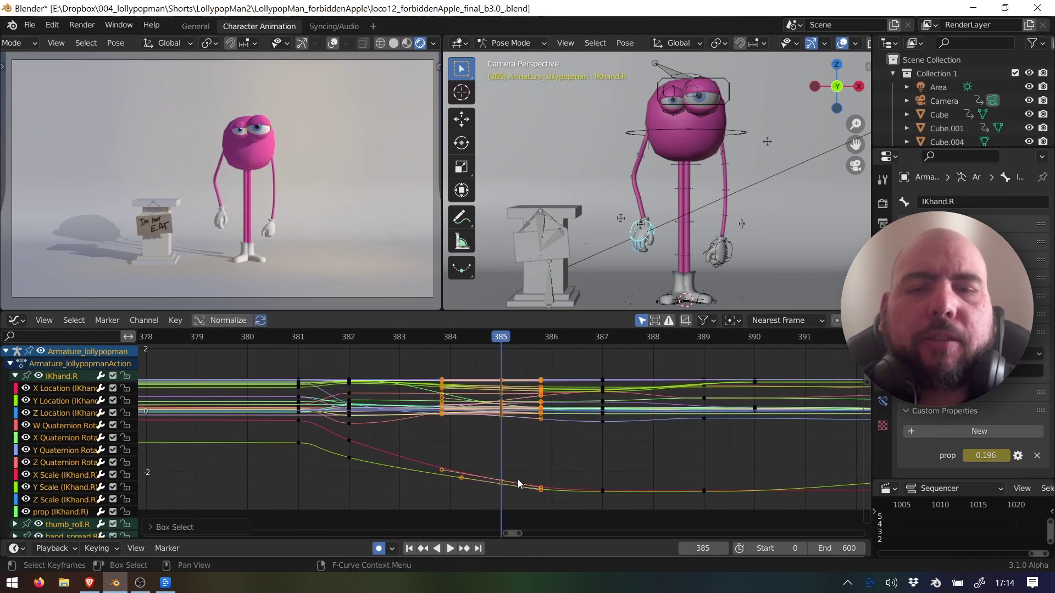
key(Delete)
- Compare the hand poses at frames 382 and 387, and stop the playhead on frame 385
click(605, 338)
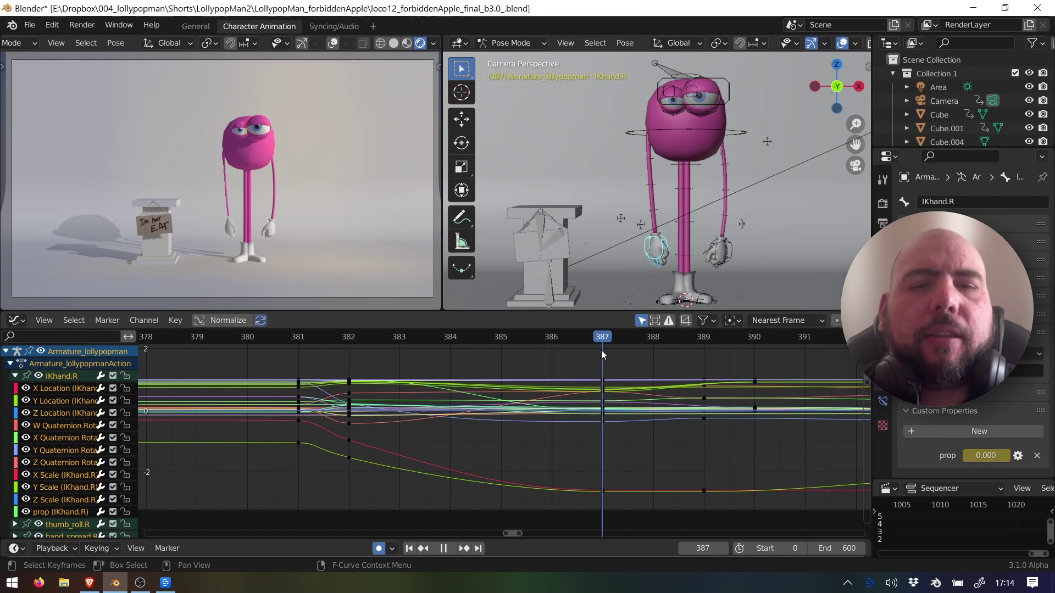
click(354, 338)
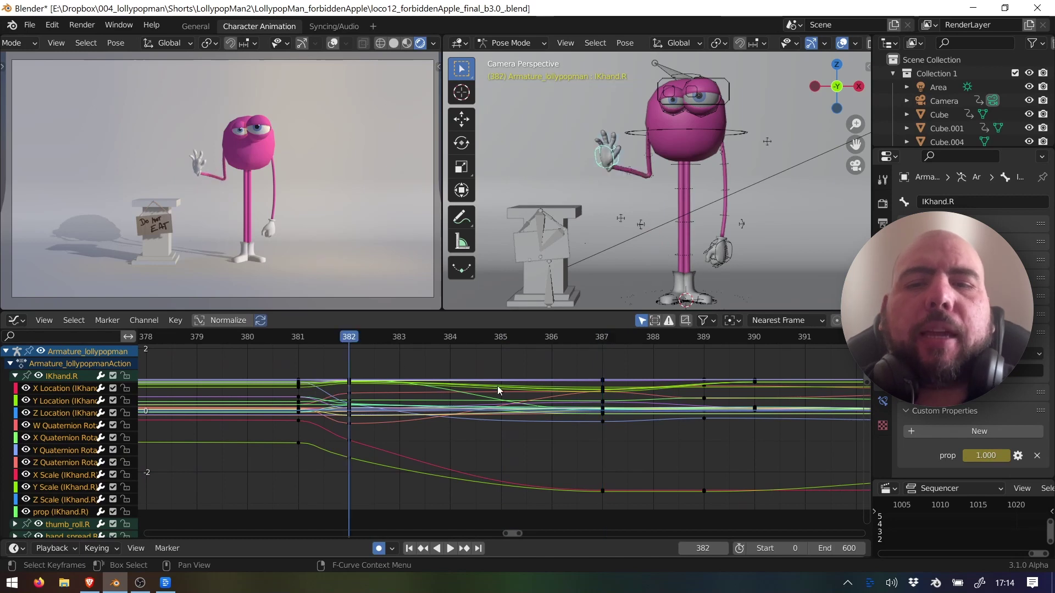
click(603, 337)
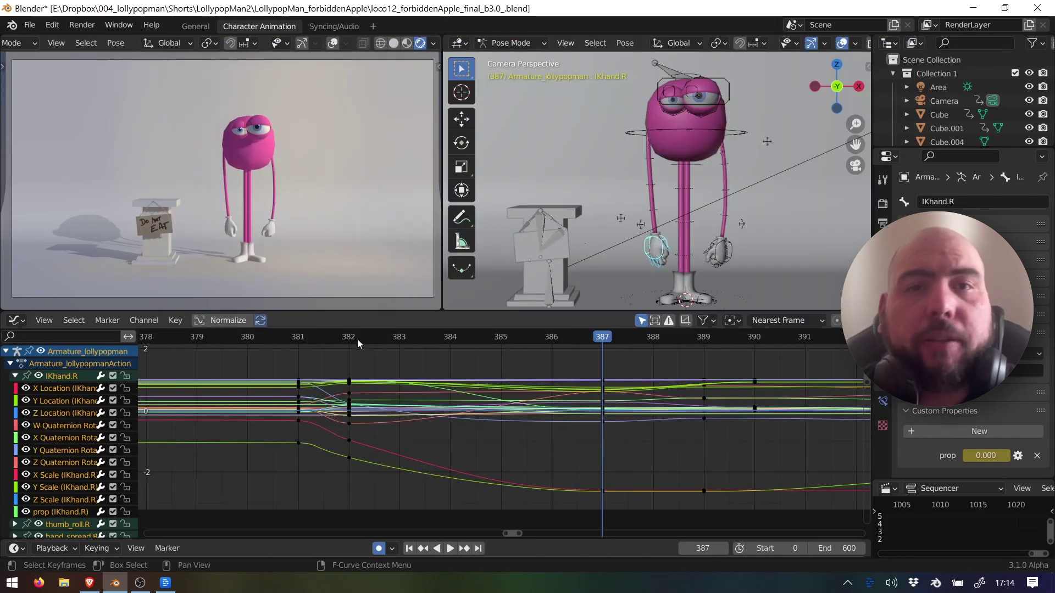
drag(354, 339, 502, 355)
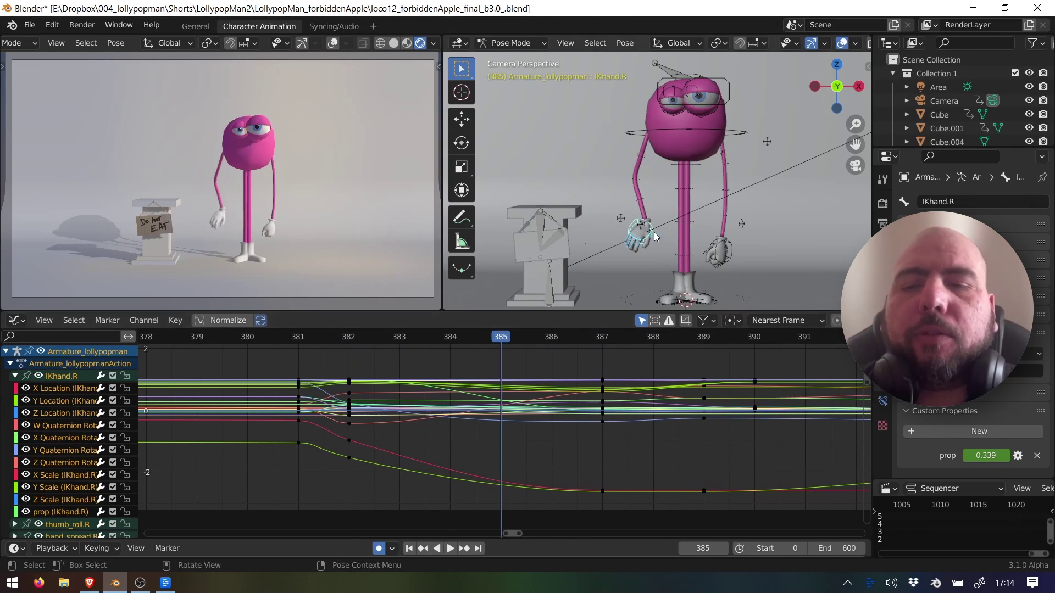
- Try the Pose Breakdowner on the right hand at frame 385 and cancel it
key(shift+e)
right_click(661, 181)
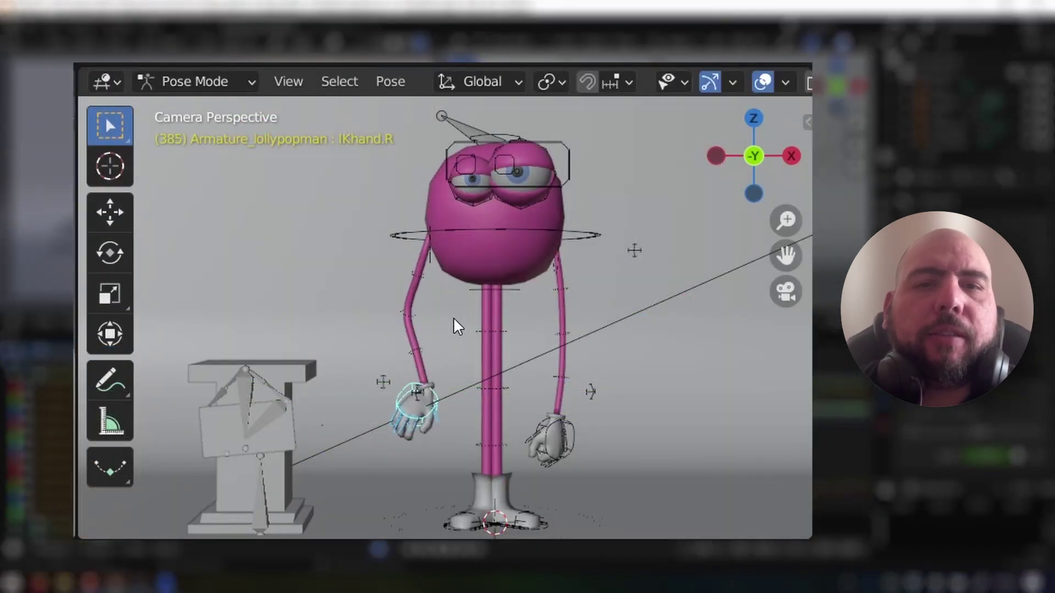
key(shift+e)
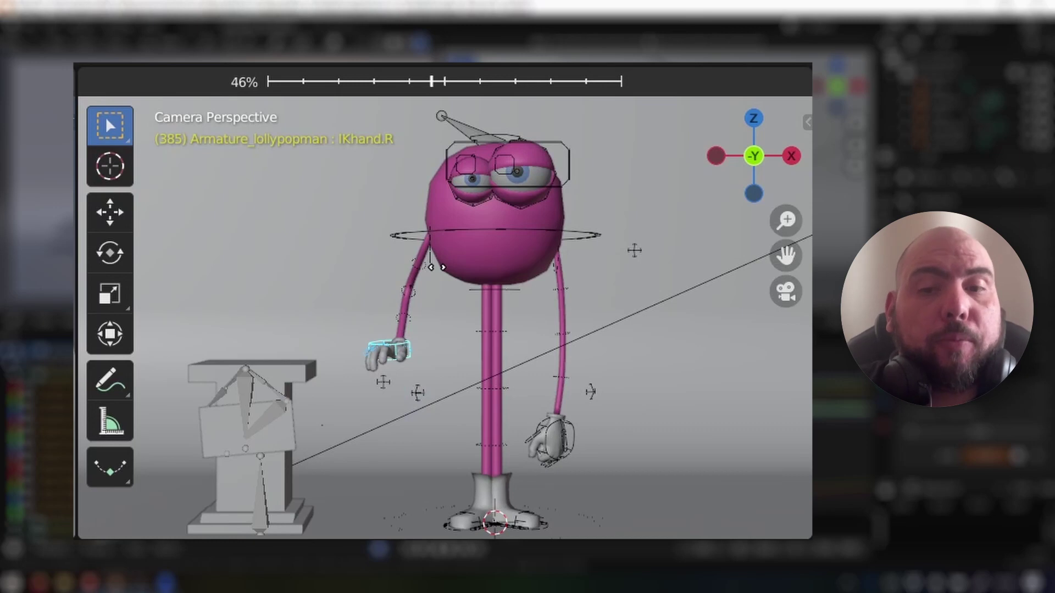
key(Escape)
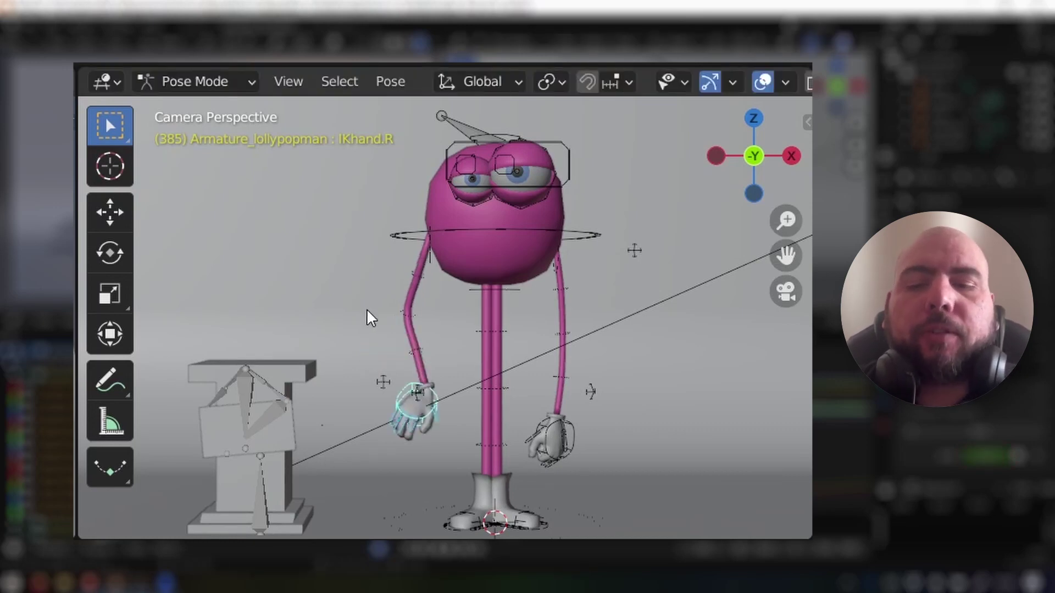
- Apply a Pose Breakdowner at frame 385 that matches the hand's pose at frame 382, and compare the two frames
key(shift+e)
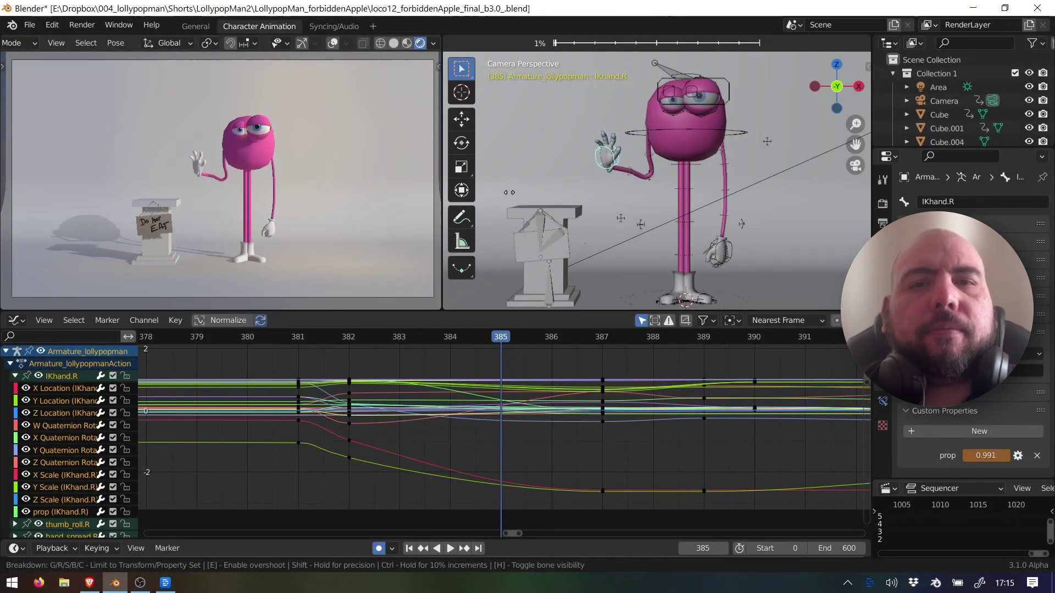
click(503, 193)
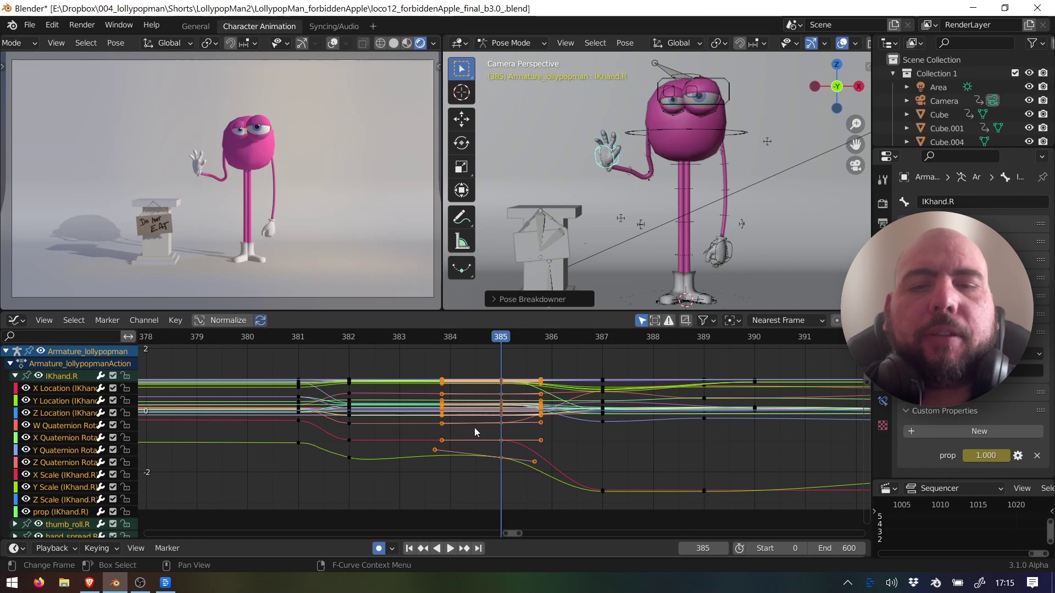
click(349, 337)
click(499, 337)
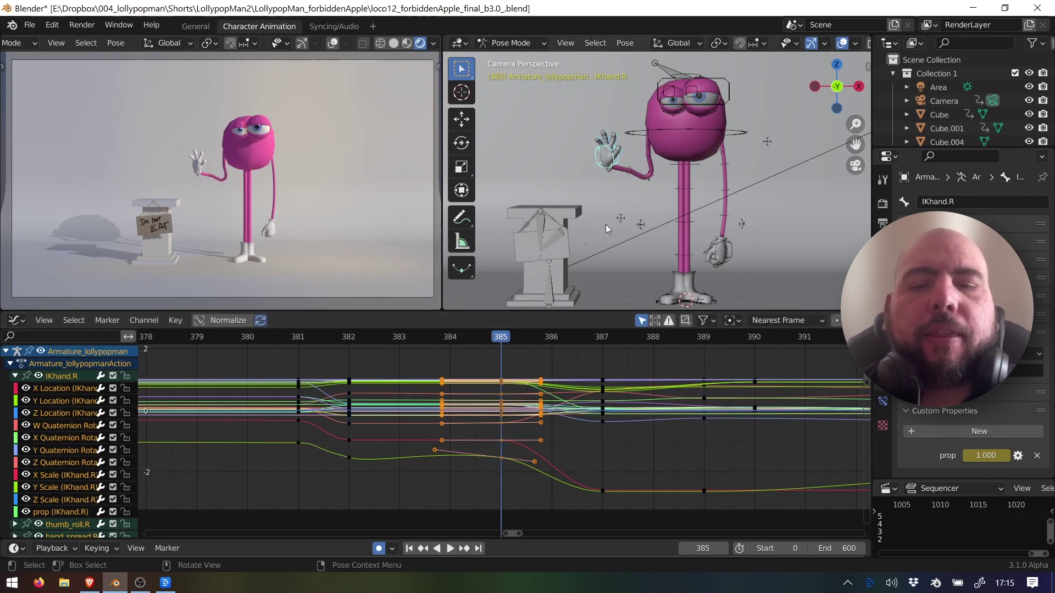
- Push the hand's breakdown at frame 385 fully to the pose at frame 387, and compare the two frames
key(shift+e)
click(763, 191)
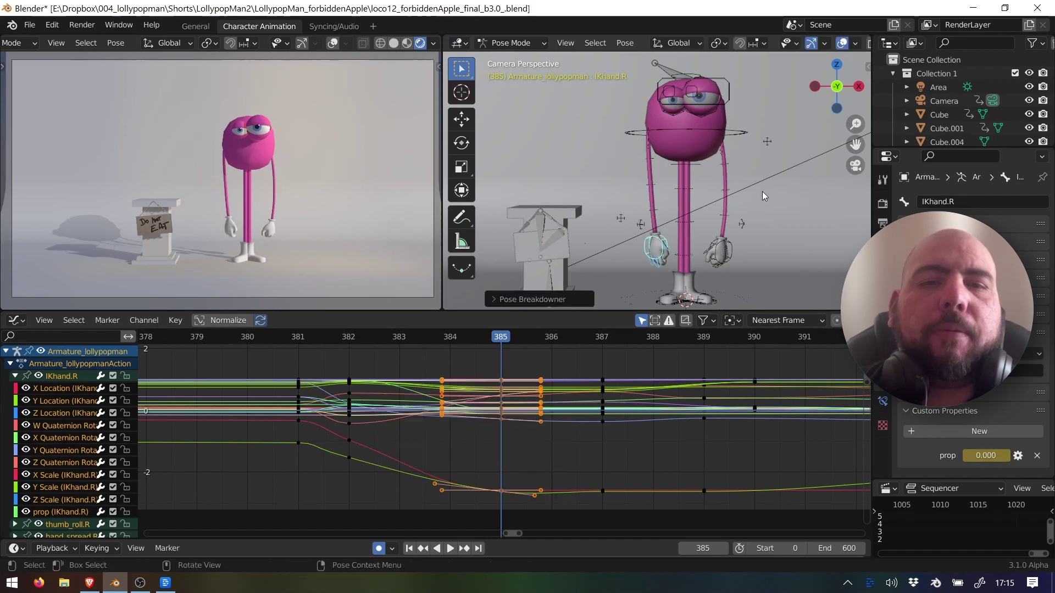
click(603, 337)
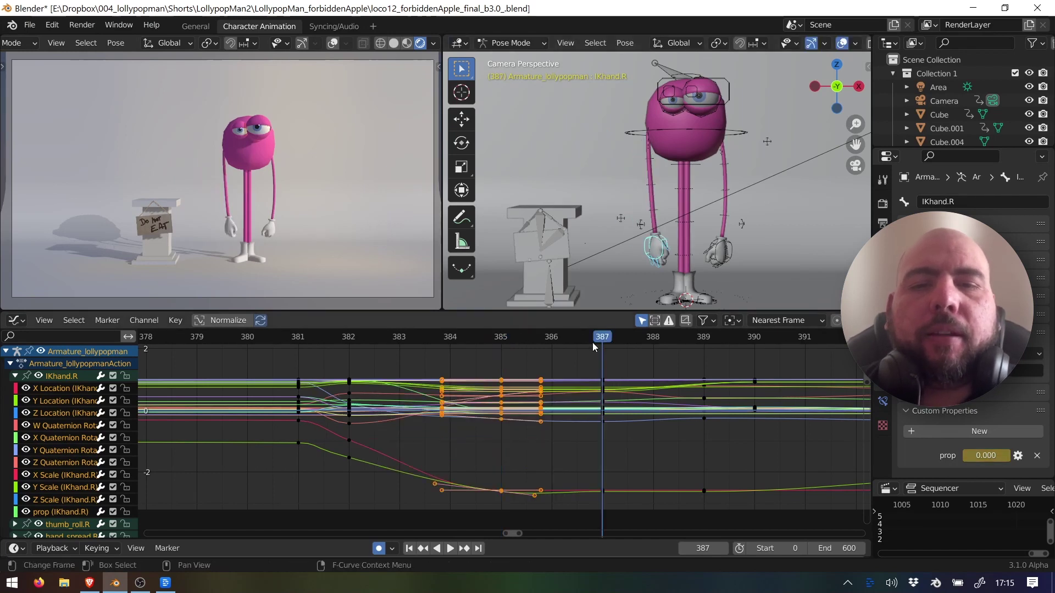
click(502, 338)
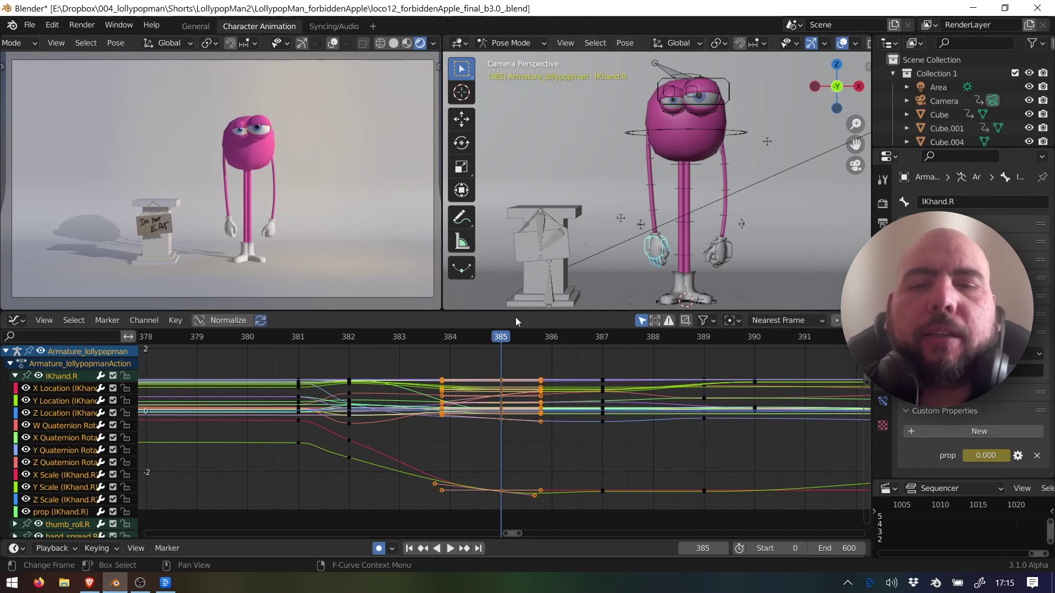
- Return the hand at frame 385 to the frame 382 pose with the Pose Breakdowner, and undo the breakdowns at frame 385
key(shift+e)
click(476, 286)
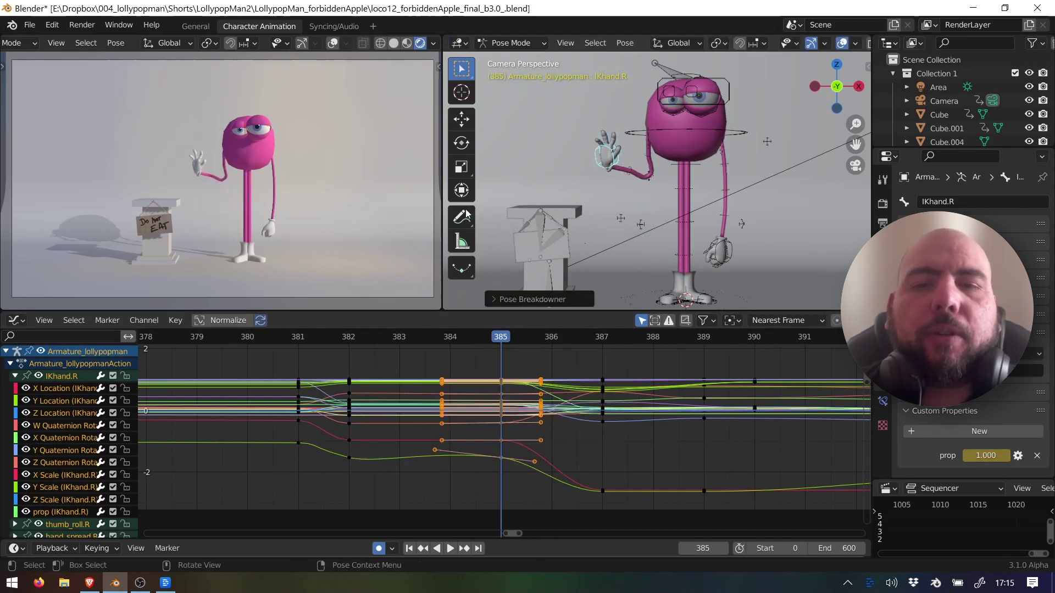
click(351, 338)
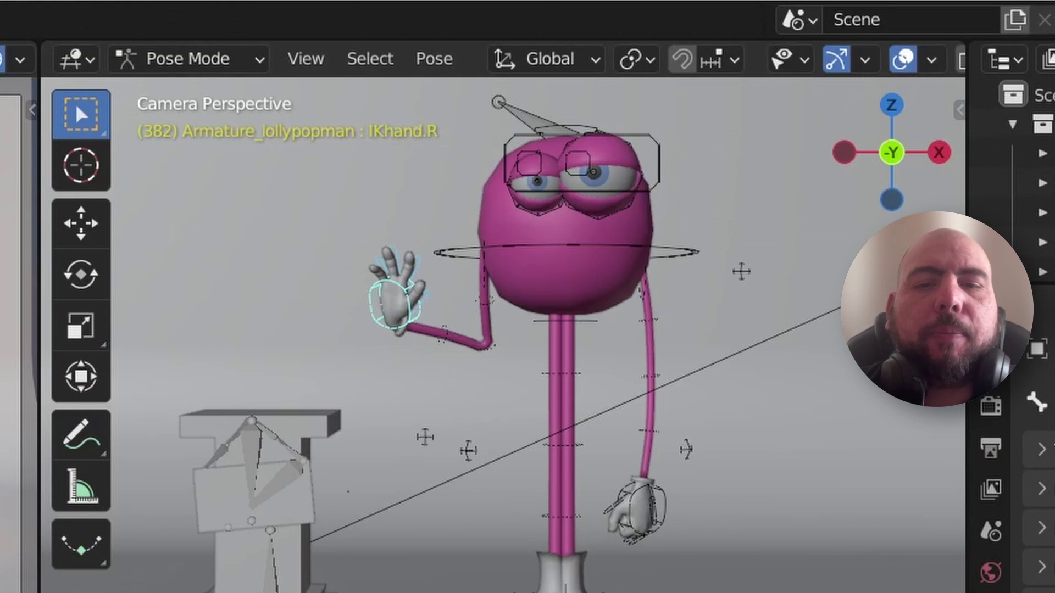
key(Up)
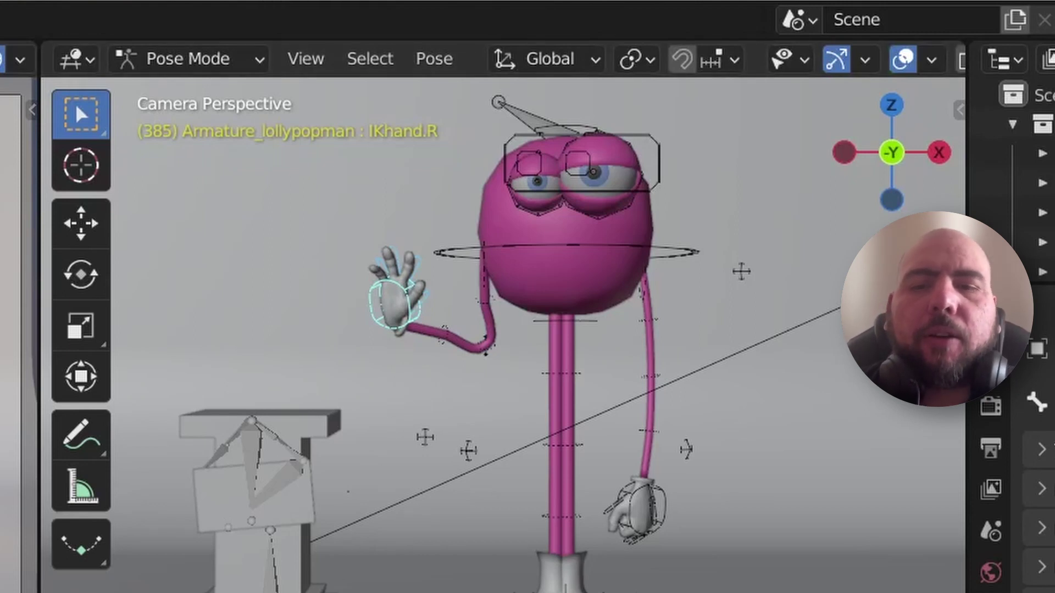
key(ctrl+z)
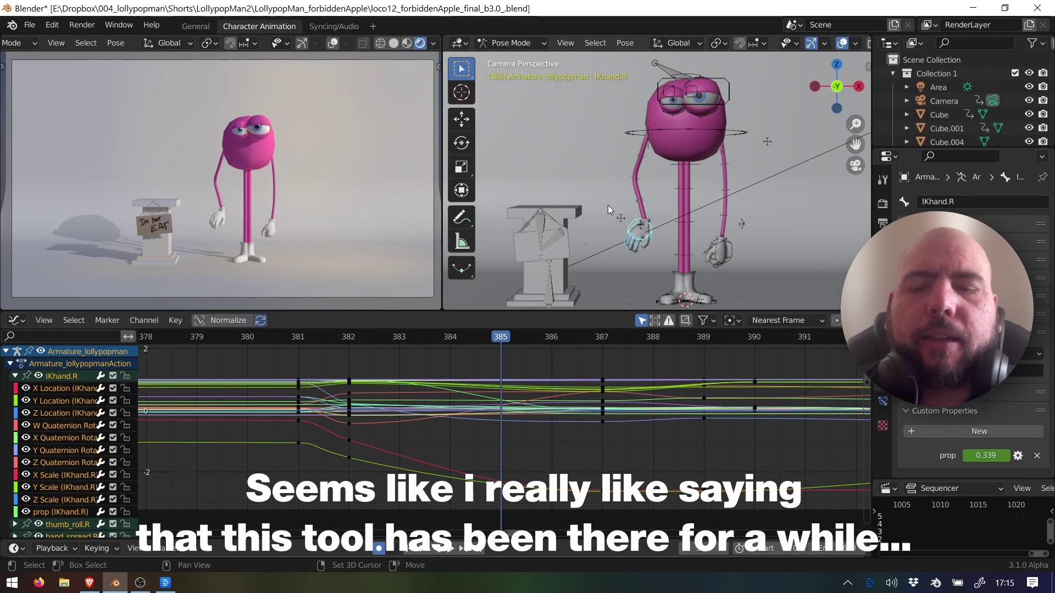
- Try the Pose Breakdowner on the right hand at frame 385 at about 21%, and cancel it
key(shift+e)
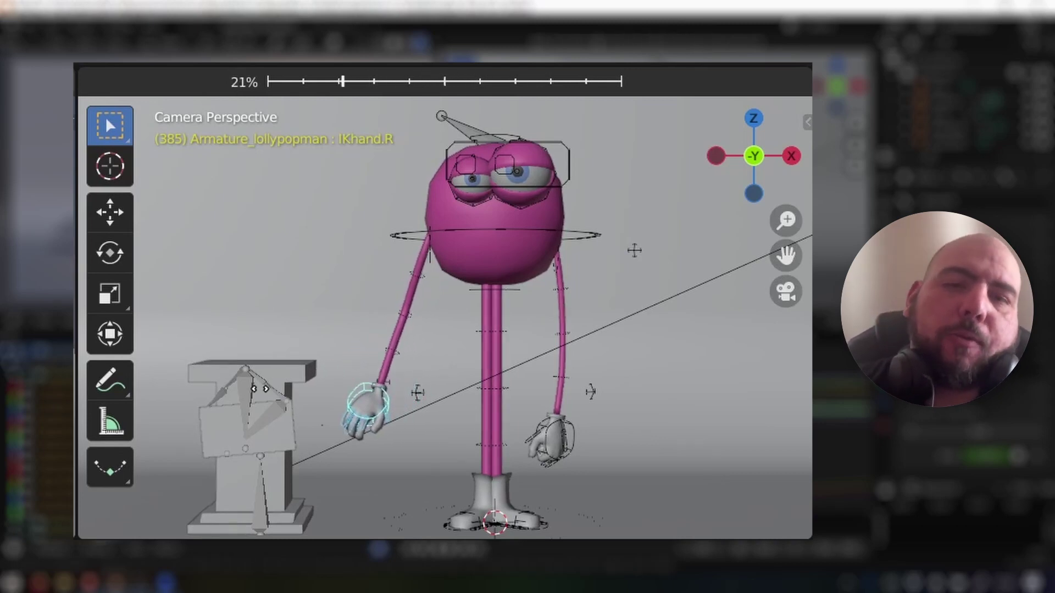
right_click(284, 388)
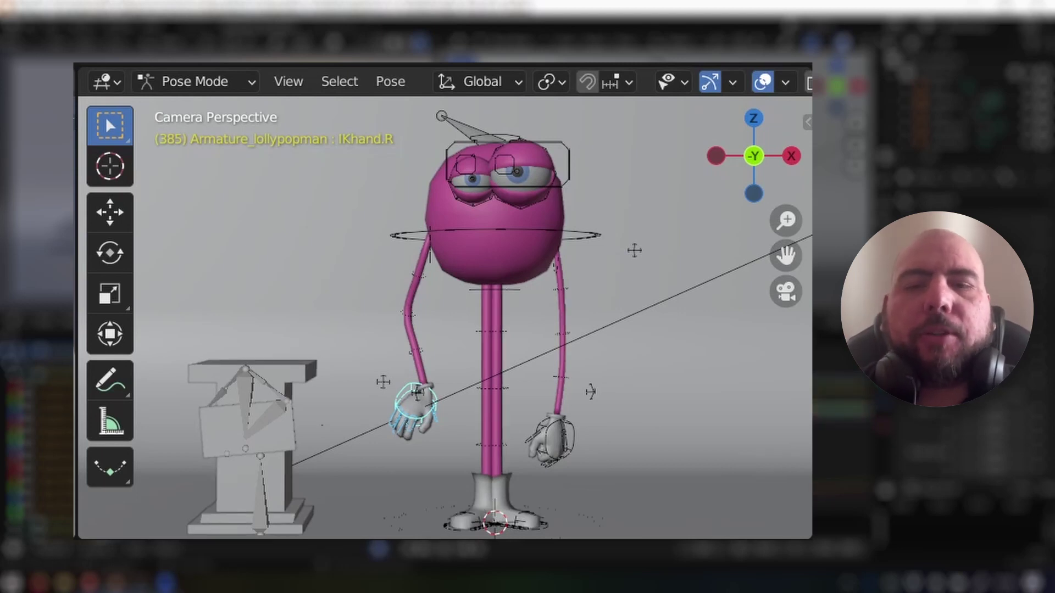
key(Left)
key(Right)
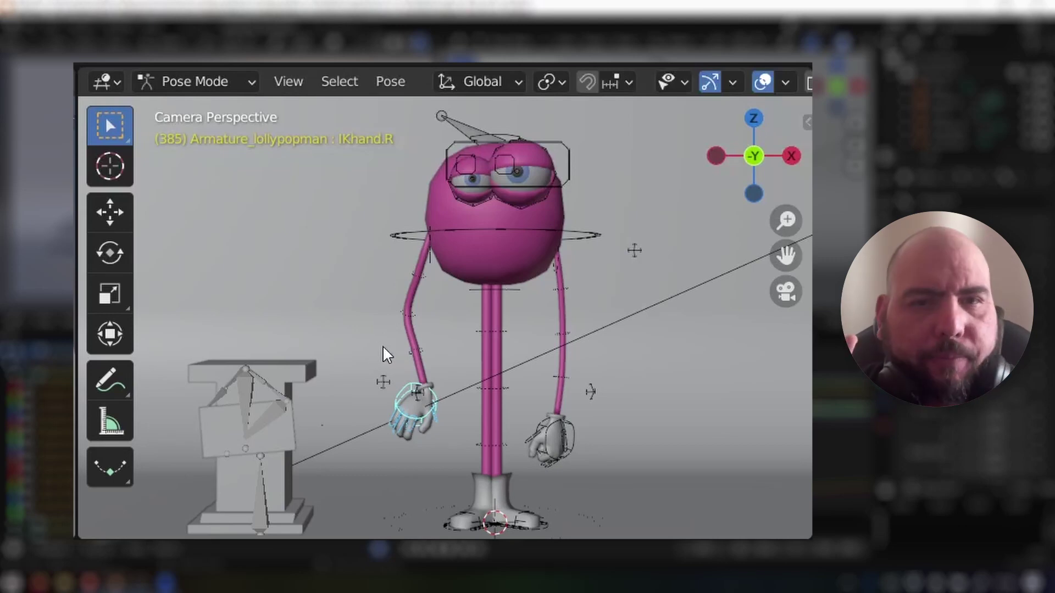
- Try overshooting the right hand's breakdown at frame 385 past both neighbouring poses, from about -7% to 161%, and cancel it
key(shift+e)
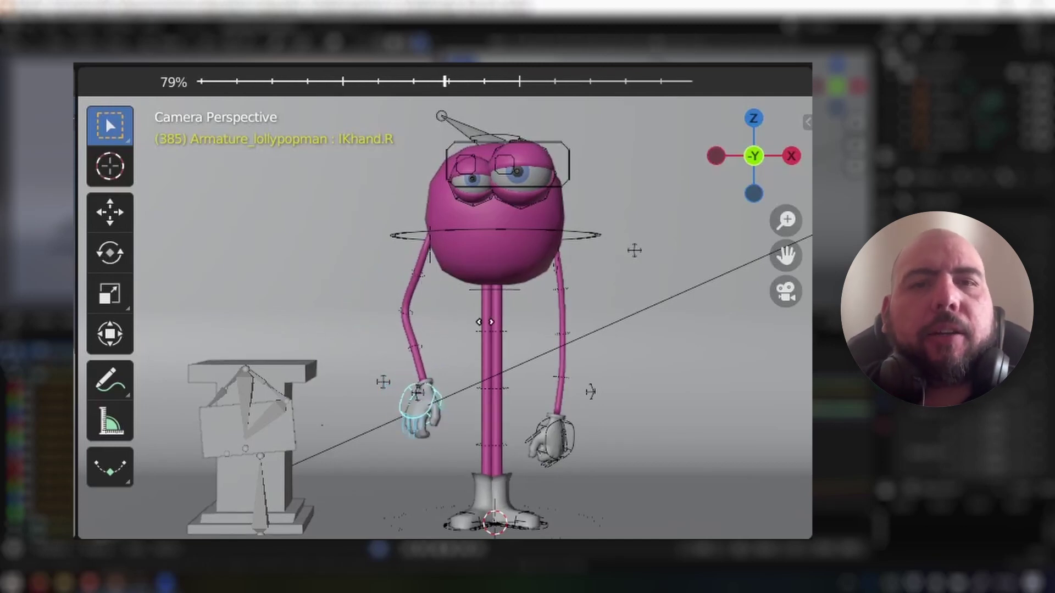
mouse_move(690, 314)
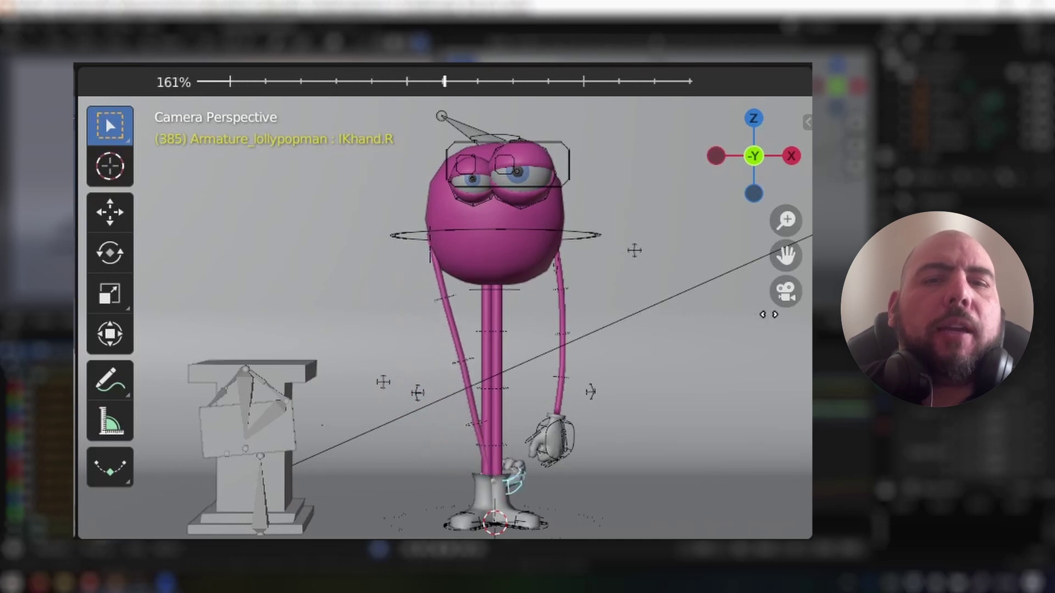
mouse_move(604, 314)
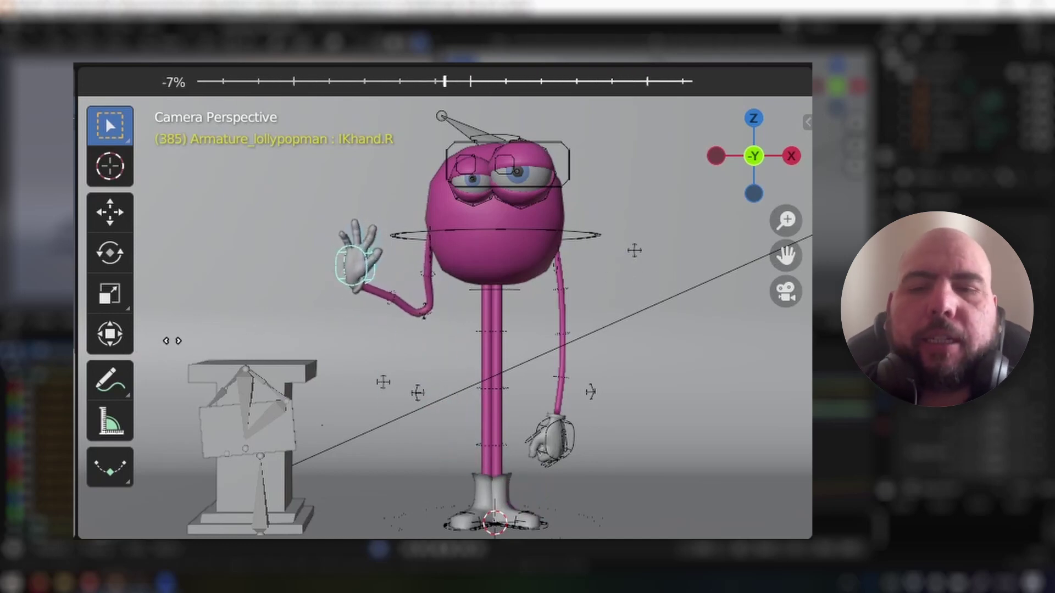
key(Escape)
- Apply a Pose Breakdowner of about 9% to the right hand at frame 385, hiding the bones while adjusting, and try a second breakdown
key(shift+e)
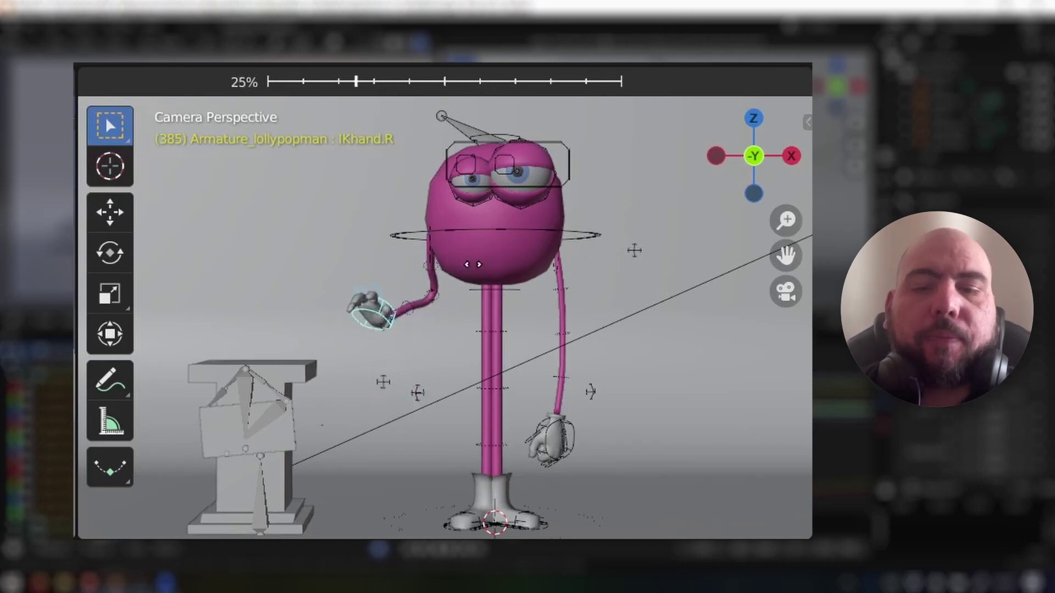
key(h)
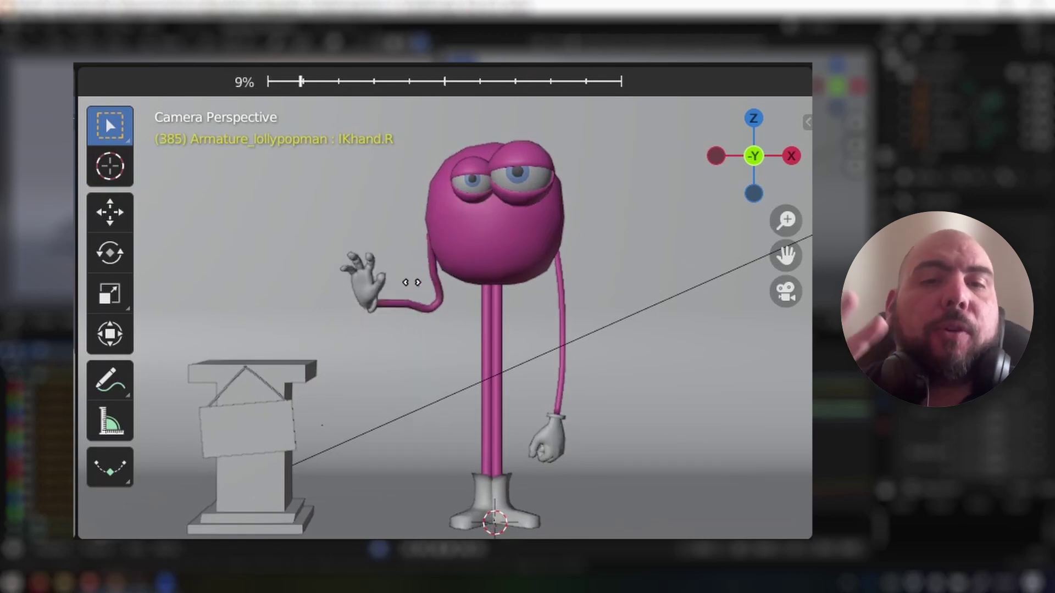
click(421, 285)
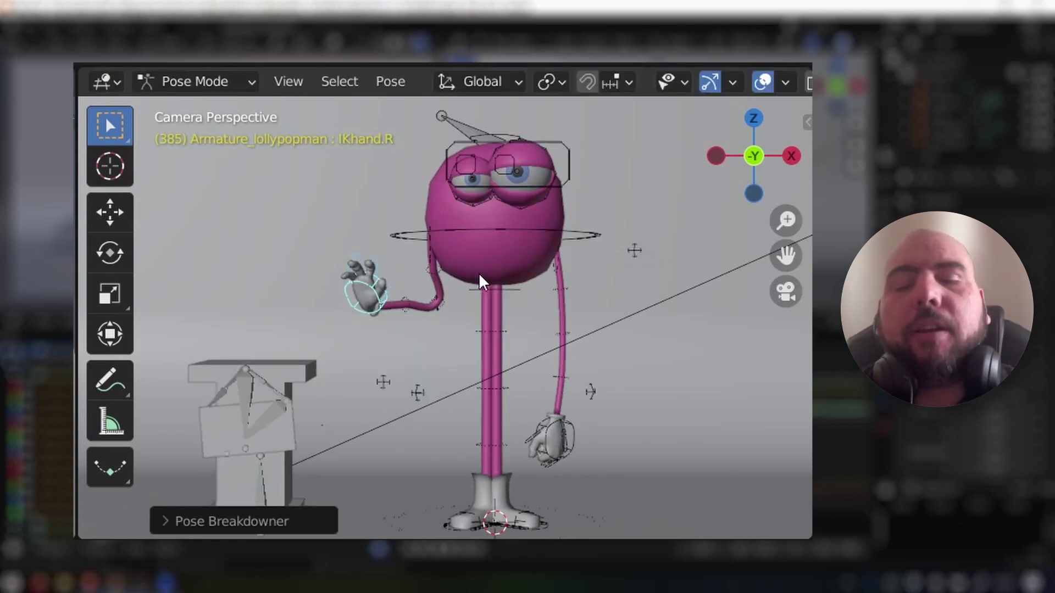
key(shift+e)
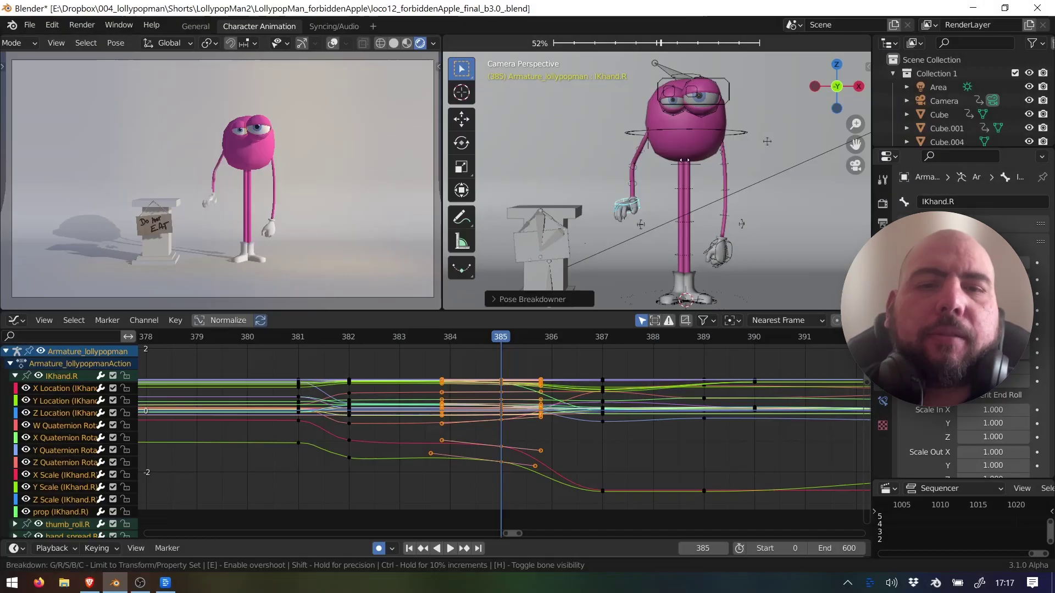
key(h)
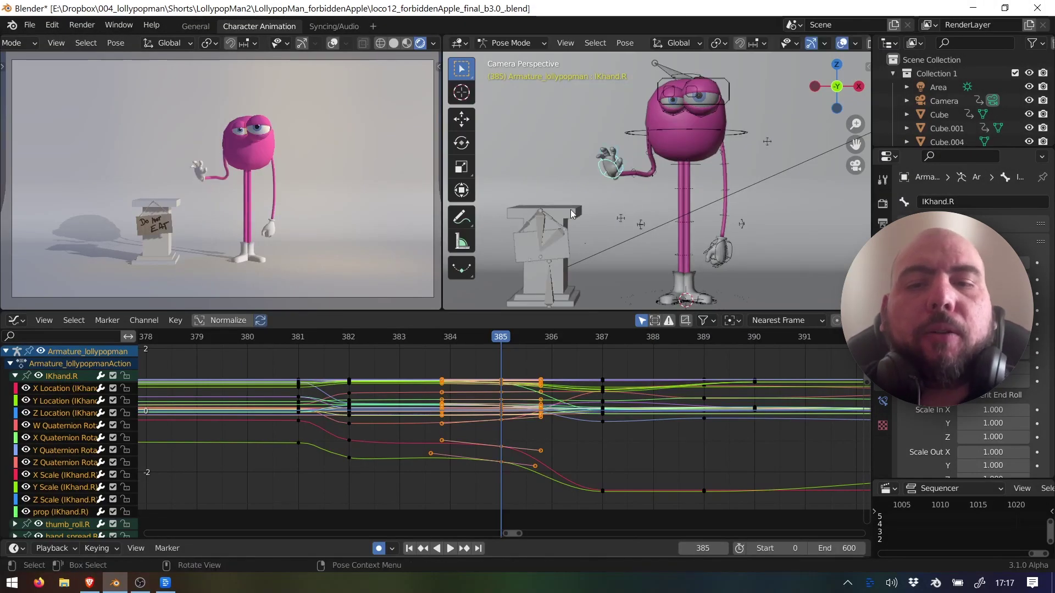
- Go to frame 384 and use Blend To Neighbor to blend the right hand's pose toward the previous key at frame 382
click(625, 43)
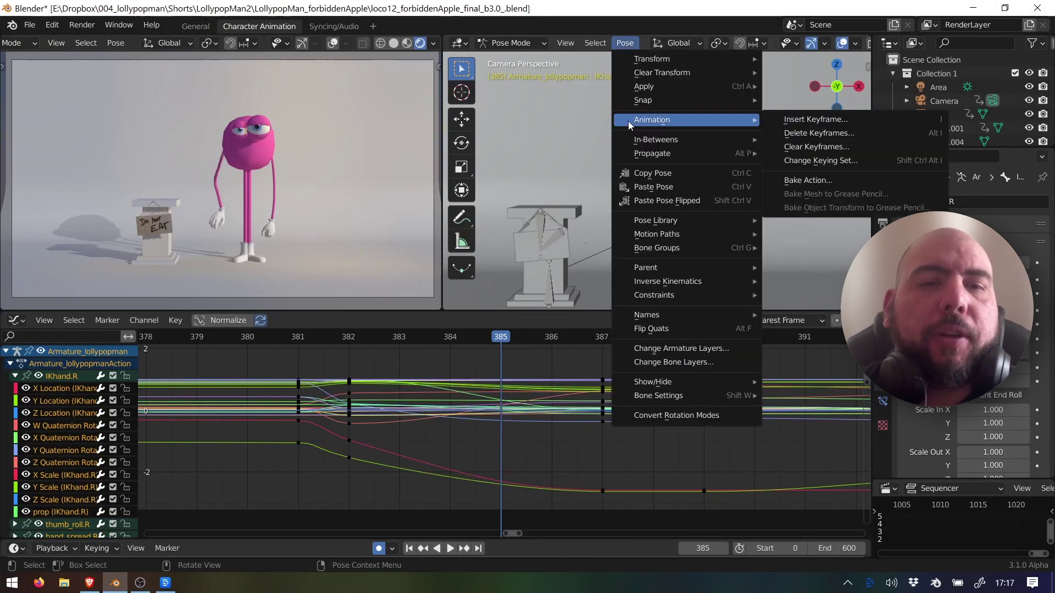
mouse_move(630, 137)
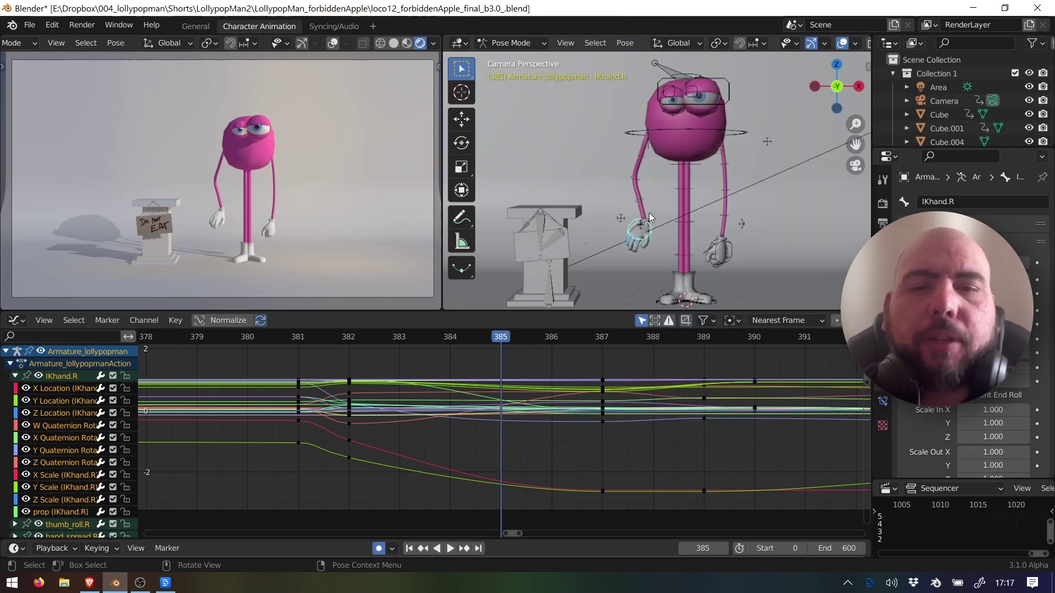
drag(503, 346, 449, 345)
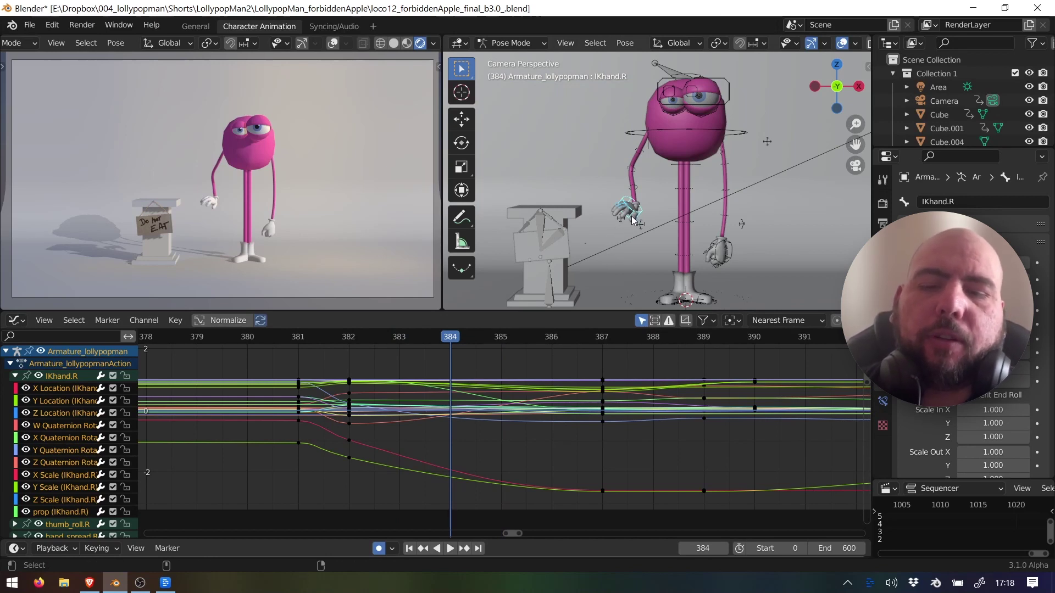
key(shift+alt+e)
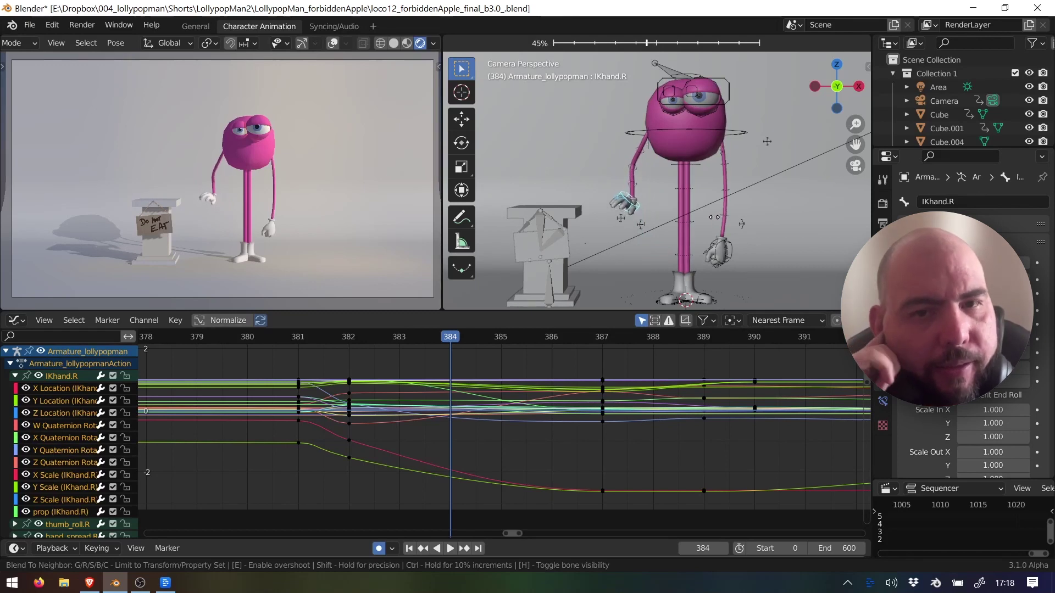
right_click(663, 219)
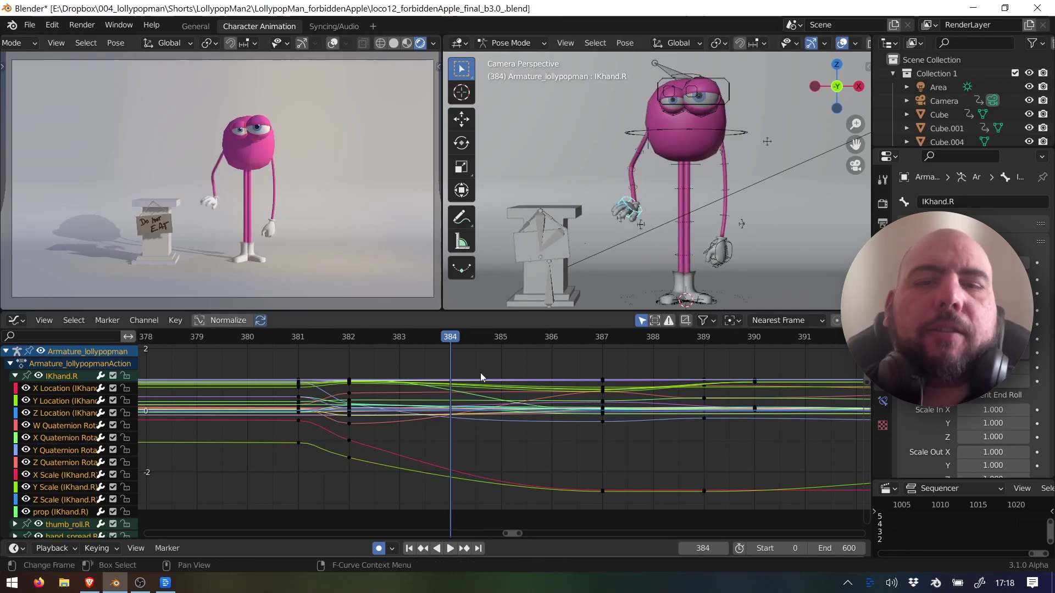
key(shift+alt+e)
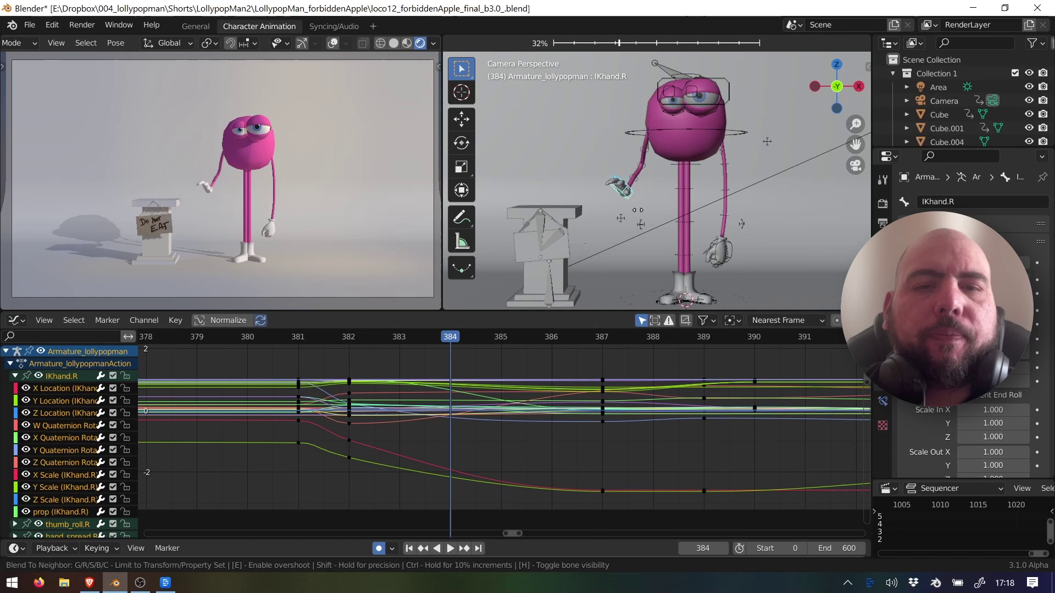
click(615, 214)
- Play back the hand's drop several times from around frame 382 in the camera view to judge the new breakdown
middle_click(615, 210)
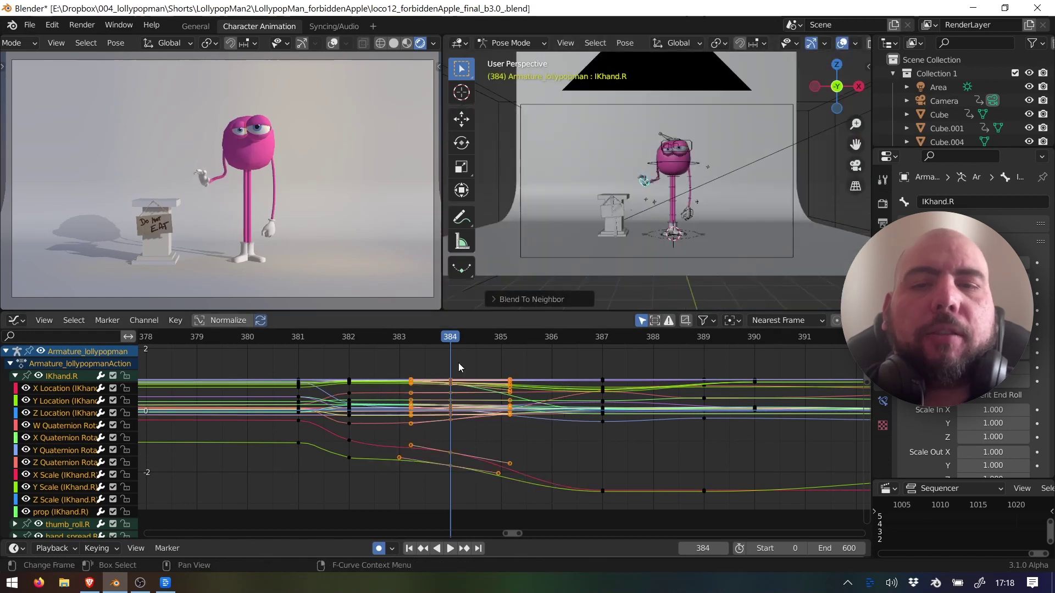
click(469, 367)
click(370, 338)
key(space)
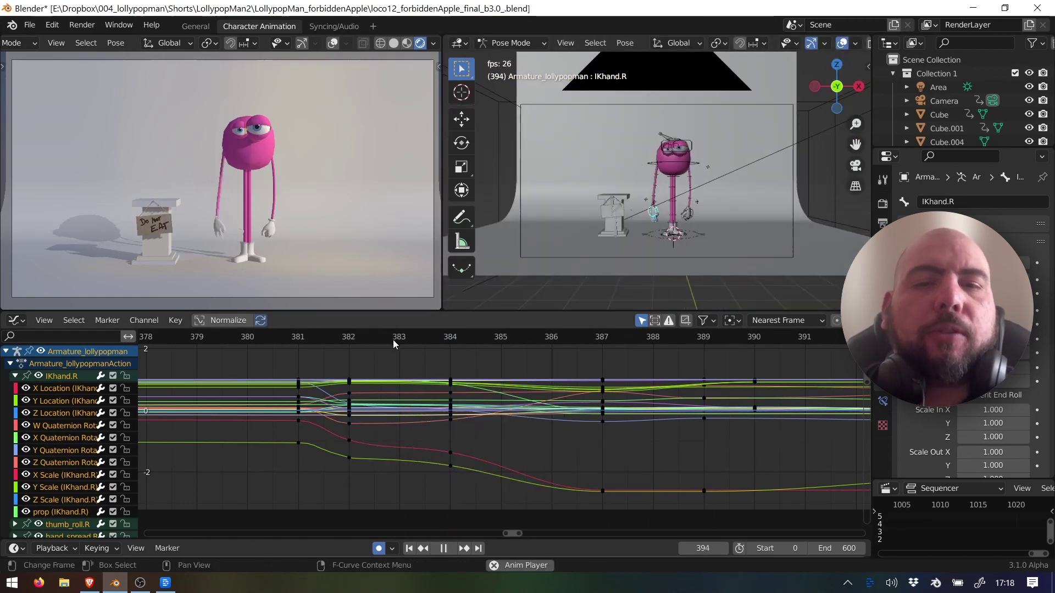
key(space)
key(grave)
click(551, 245)
click(353, 341)
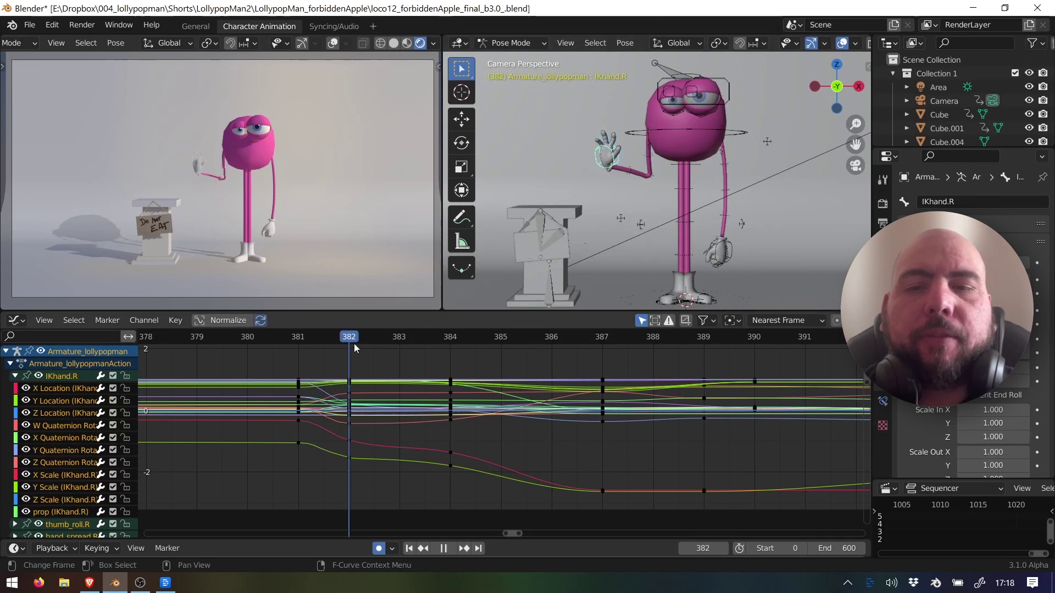
key(space)
key(space)
click(368, 341)
key(space)
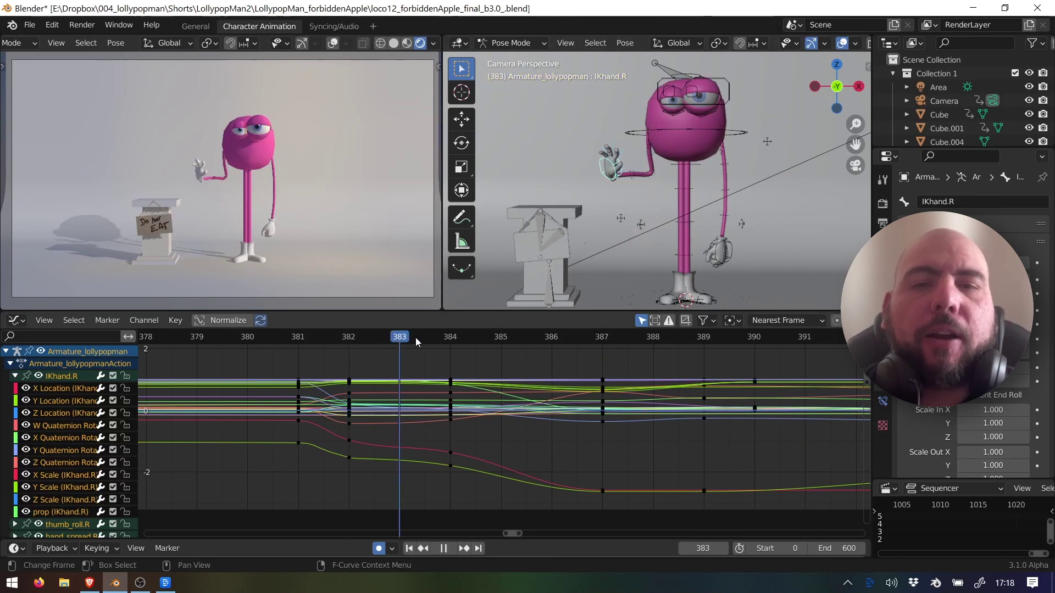
key(space)
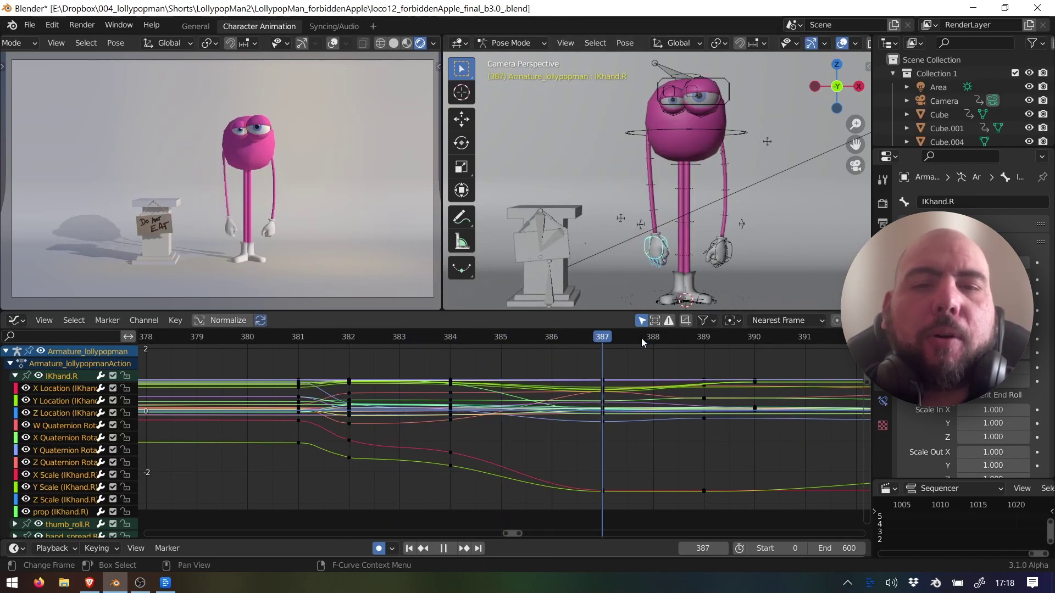
key(space)
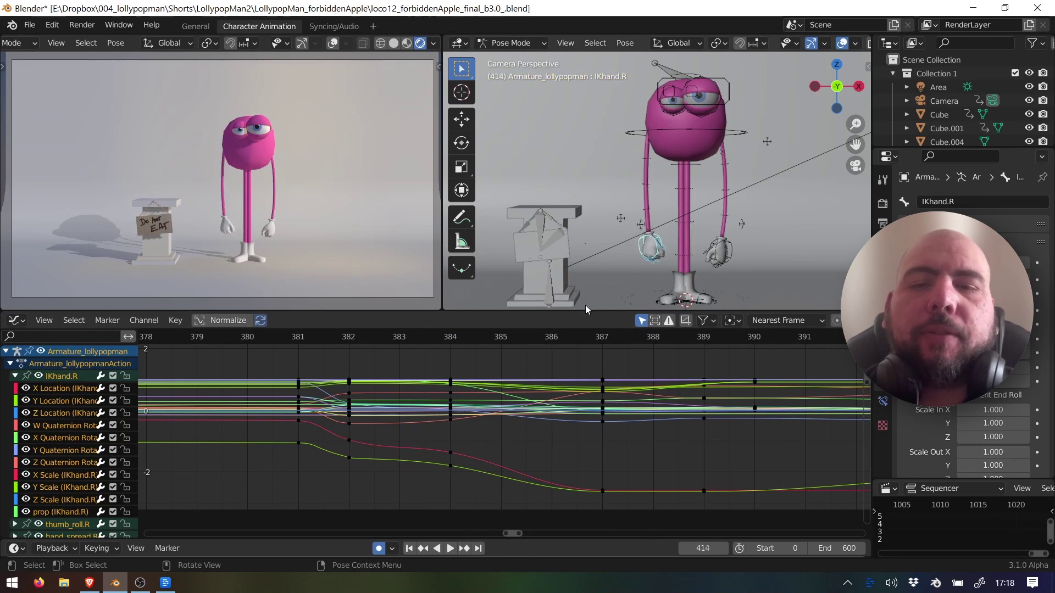
- At frame 384, move the right hand control down toward the sign stand and rotate it by about -72°
click(451, 343)
click(625, 185)
key(g)
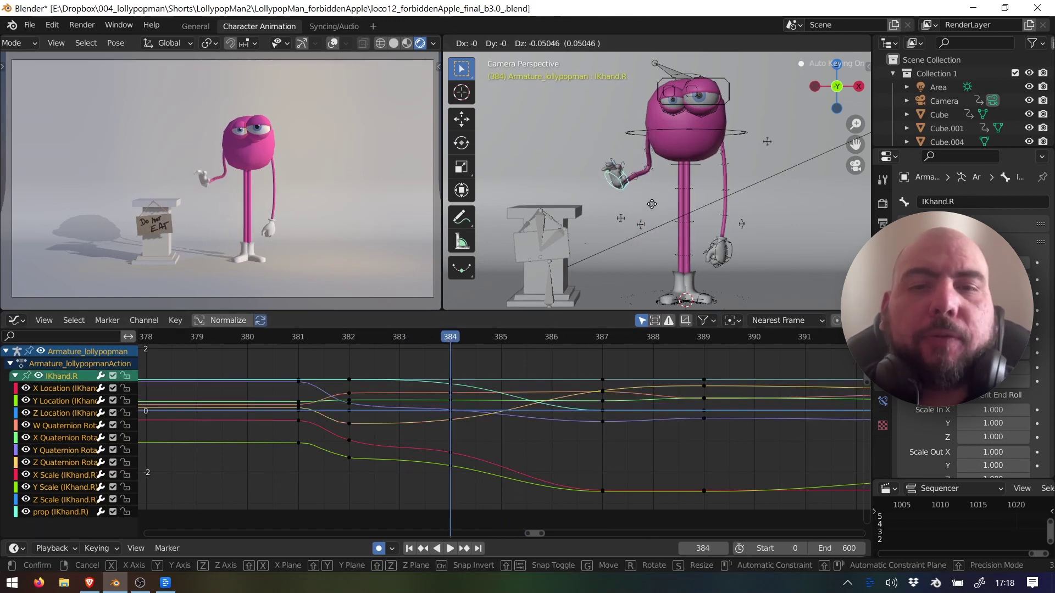
click(679, 198)
key(r)
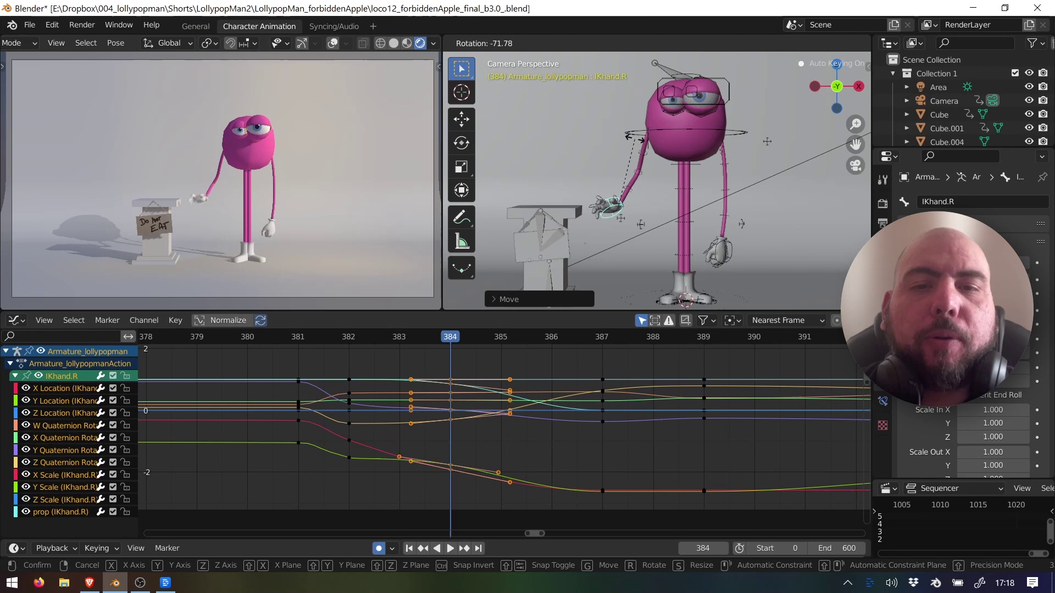
click(704, 187)
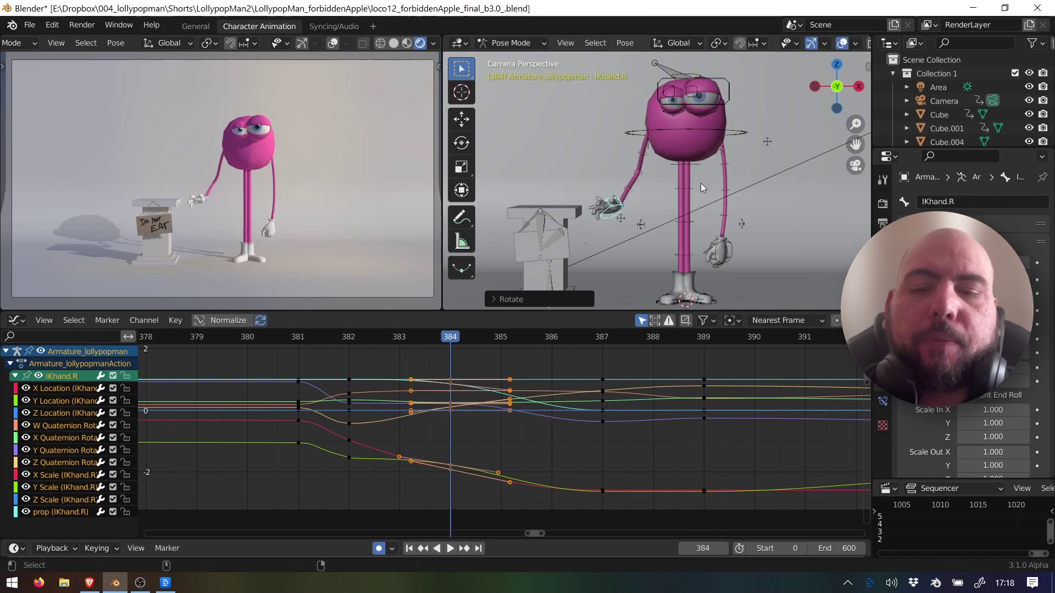
- Apply Blend To Neighbor at about 44% to pull the hand's edited pose at frame 384 slightly toward the previous key
key(shift+alt+e)
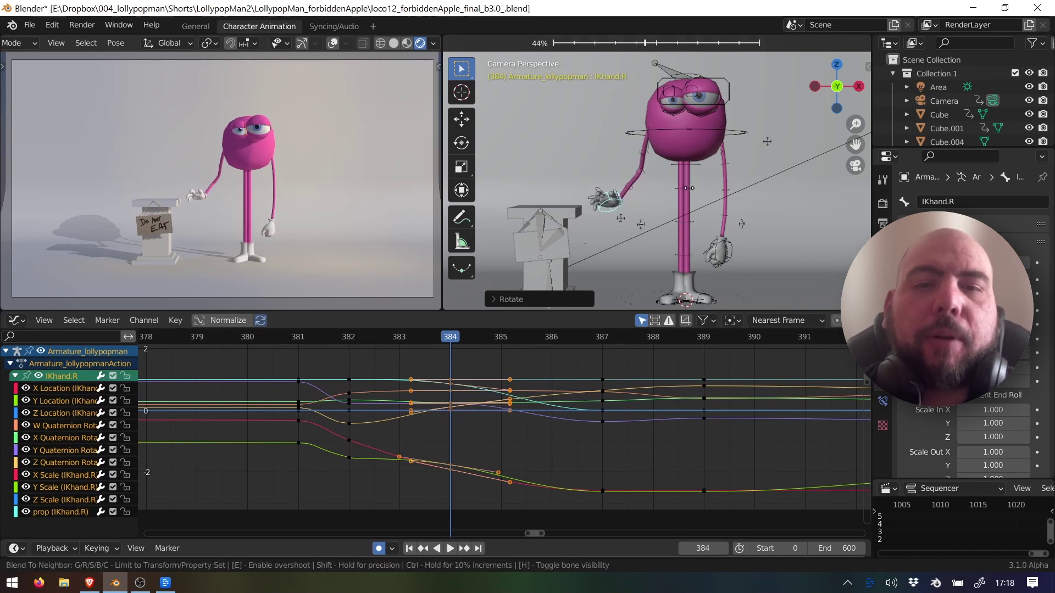
click(611, 251)
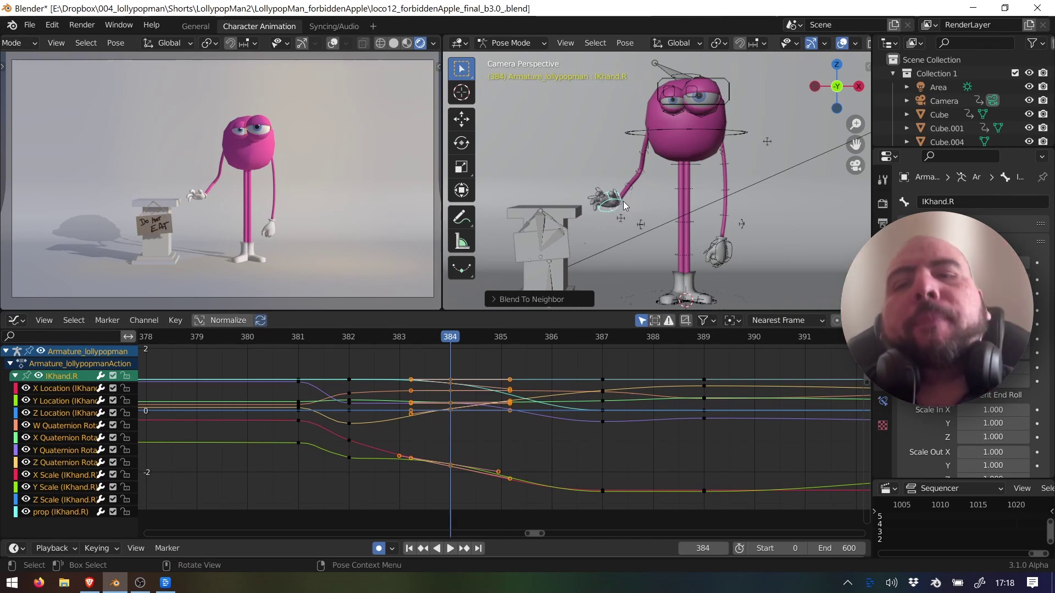
key(Delete)
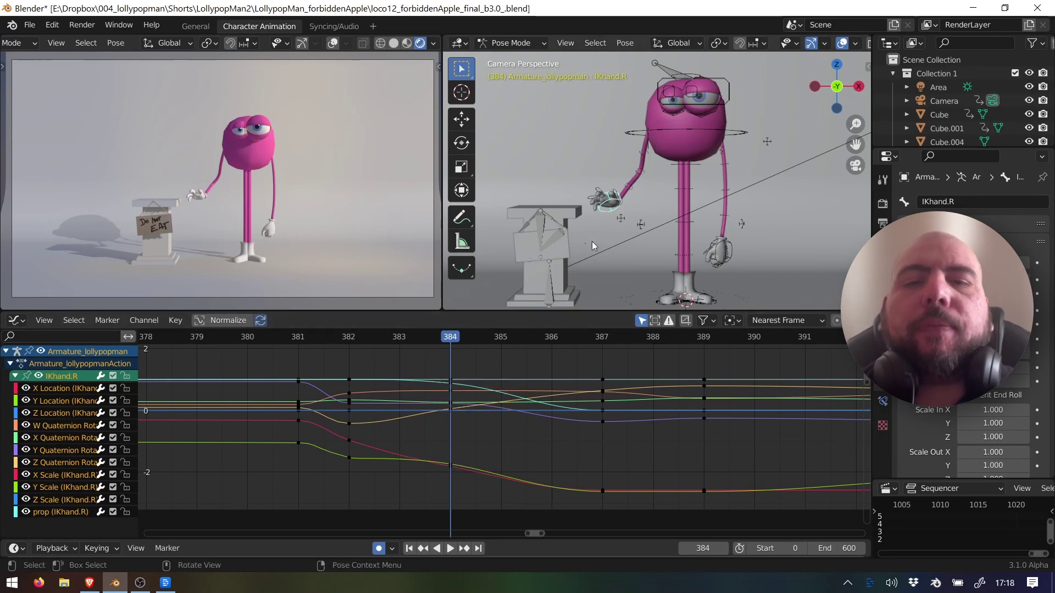
- Check the right arm's pole vector control for animation curves, and reselect the right hand control
shift+click(621, 218)
click(633, 222)
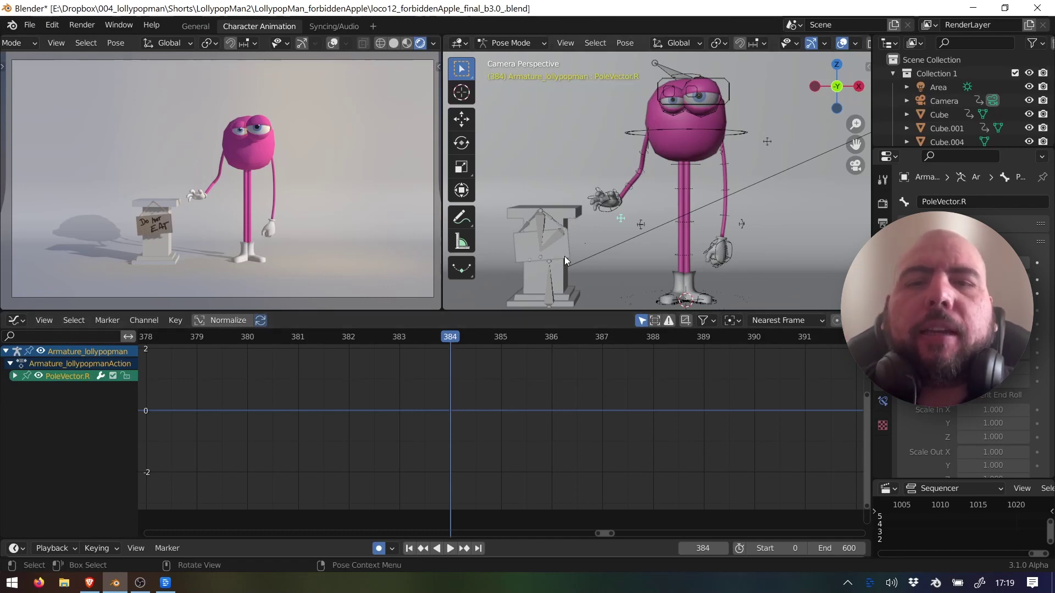
click(599, 214)
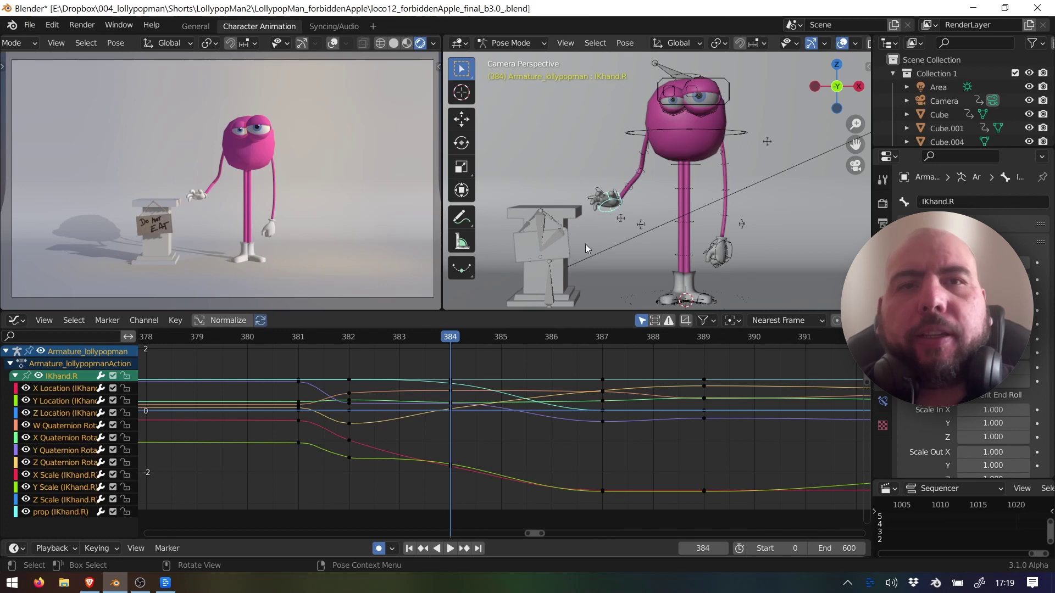
- Isolate the right hand control's Y Location curve and select its keyframe at frame 384
click(57, 404)
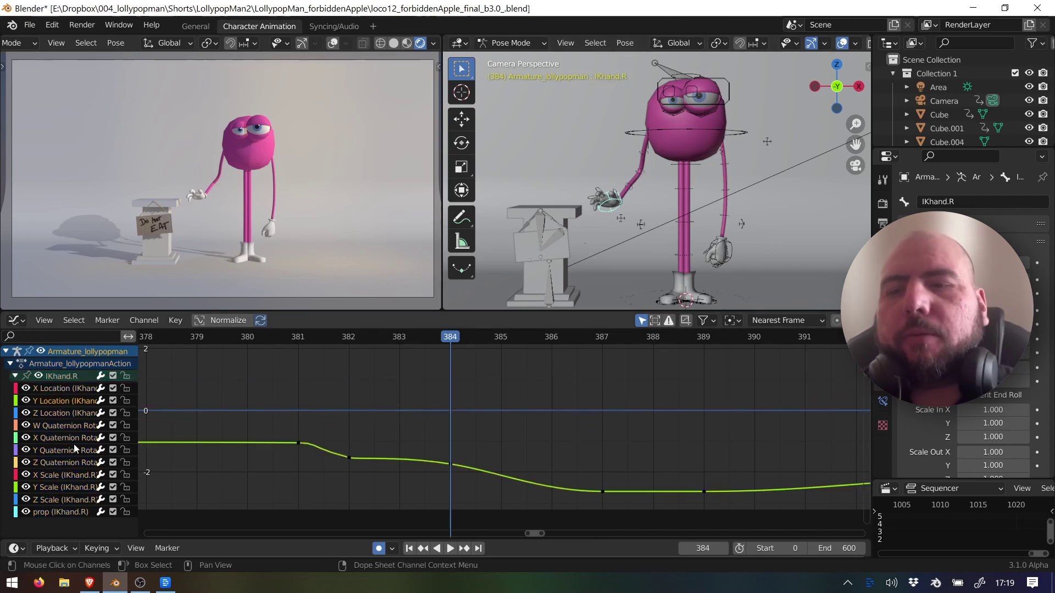
middle_drag(404, 443, 401, 406)
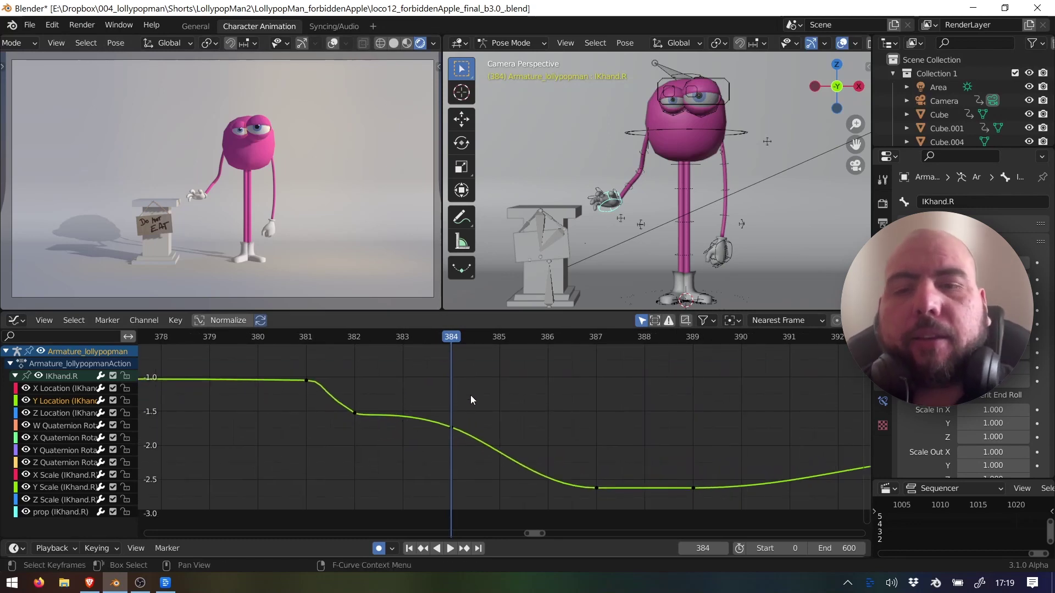
drag(471, 396, 446, 432)
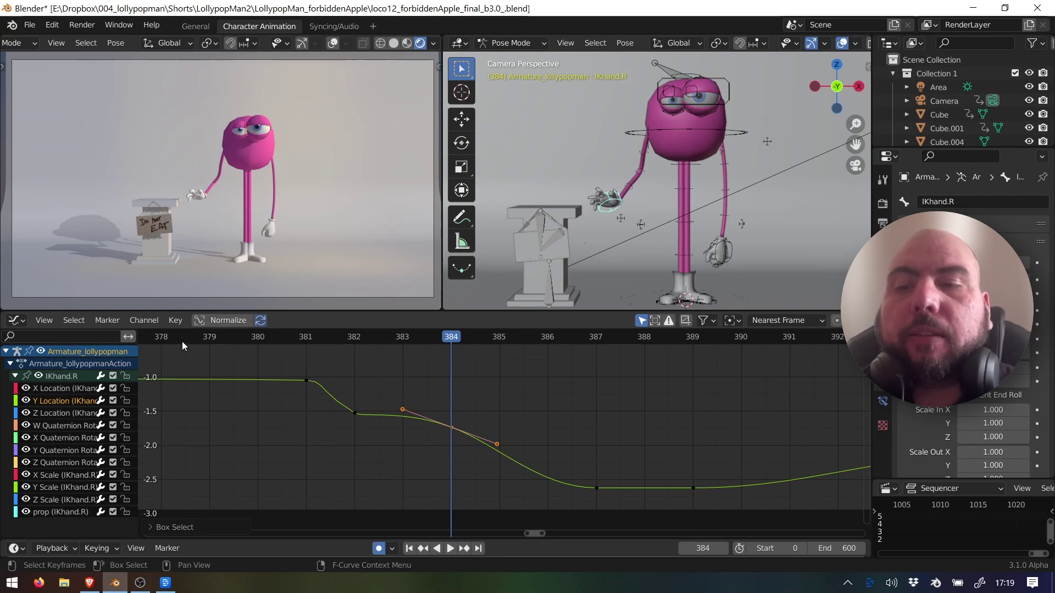
- Assign Shift+Alt+E as the shortcut for Blend To Neighbor, one of the graph editor's slider operators
click(180, 322)
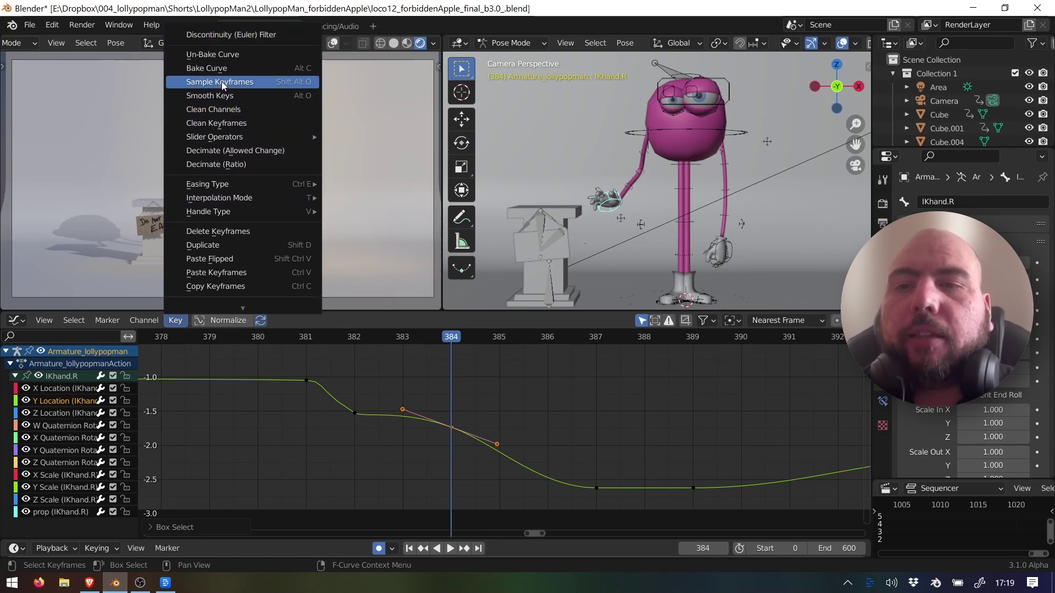
mouse_move(226, 140)
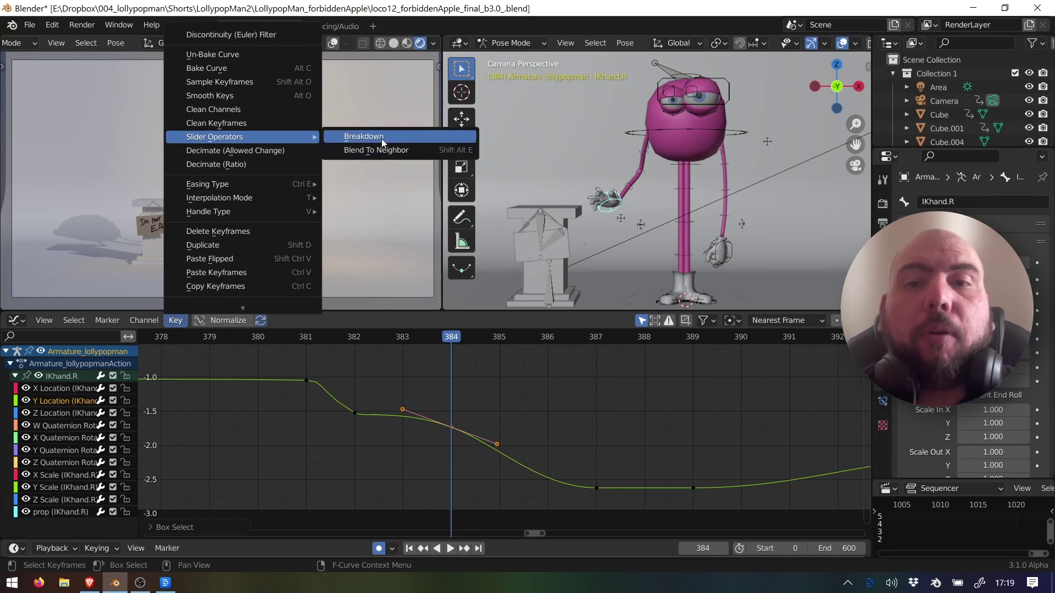
right_click(414, 148)
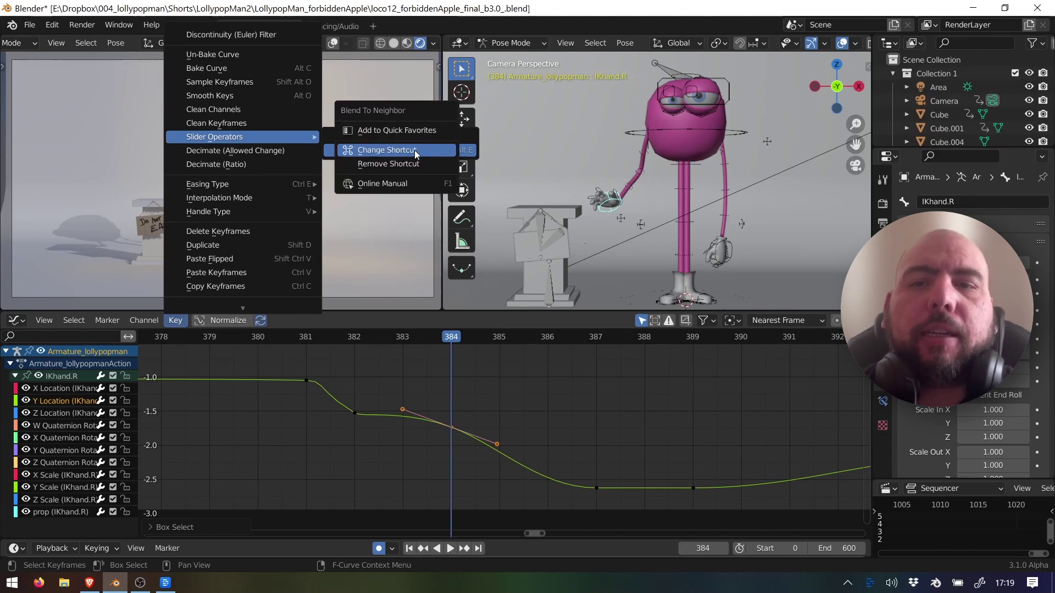
click(415, 149)
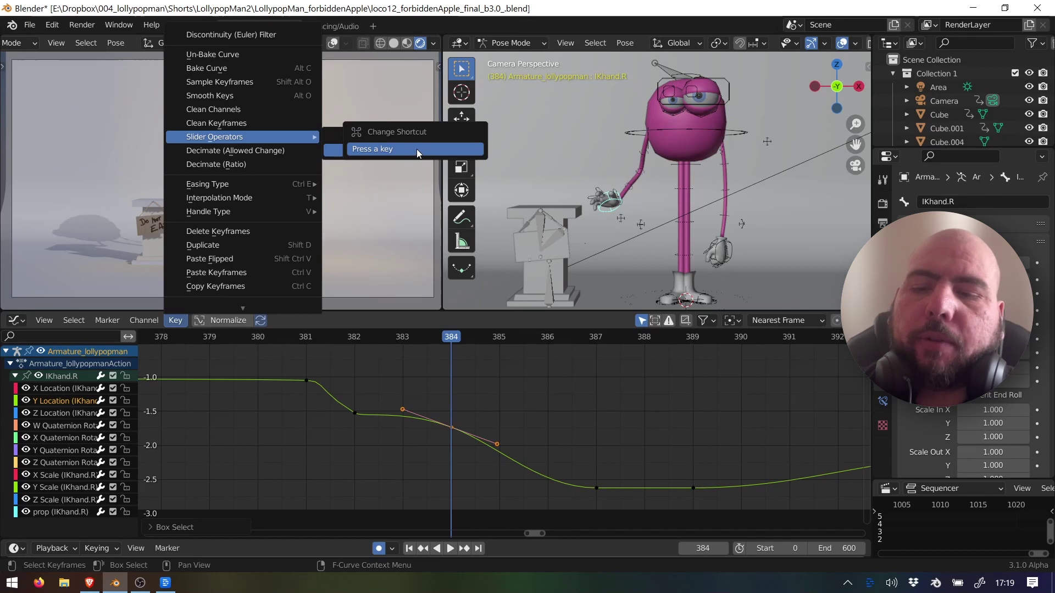
key(shift+alt+e)
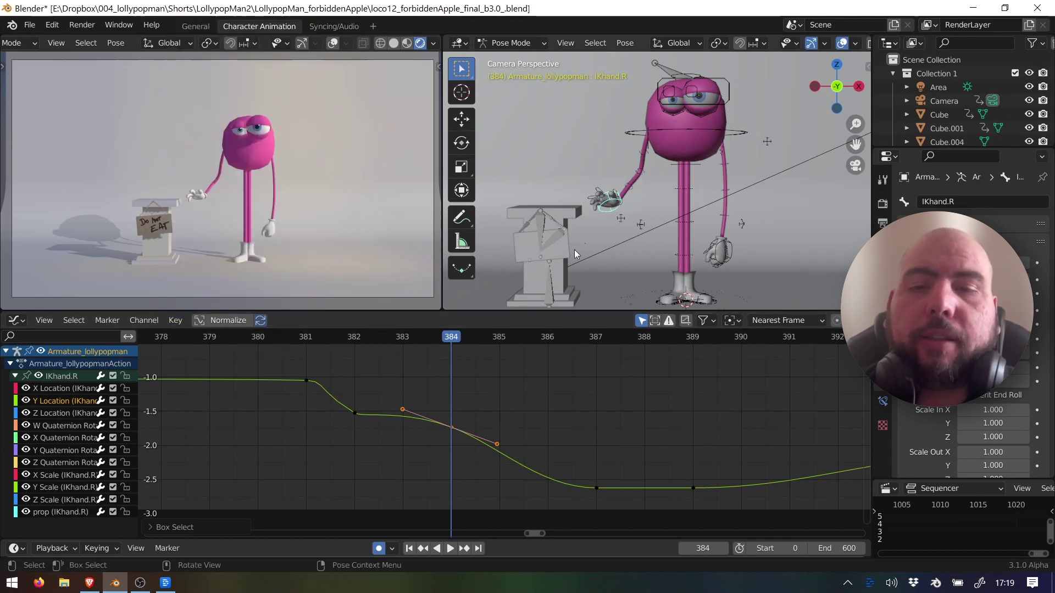
- Test Blend To Neighbor on the right hand pose in the 3D view and on the Y Location key in the graph editor
key(shift+alt+e)
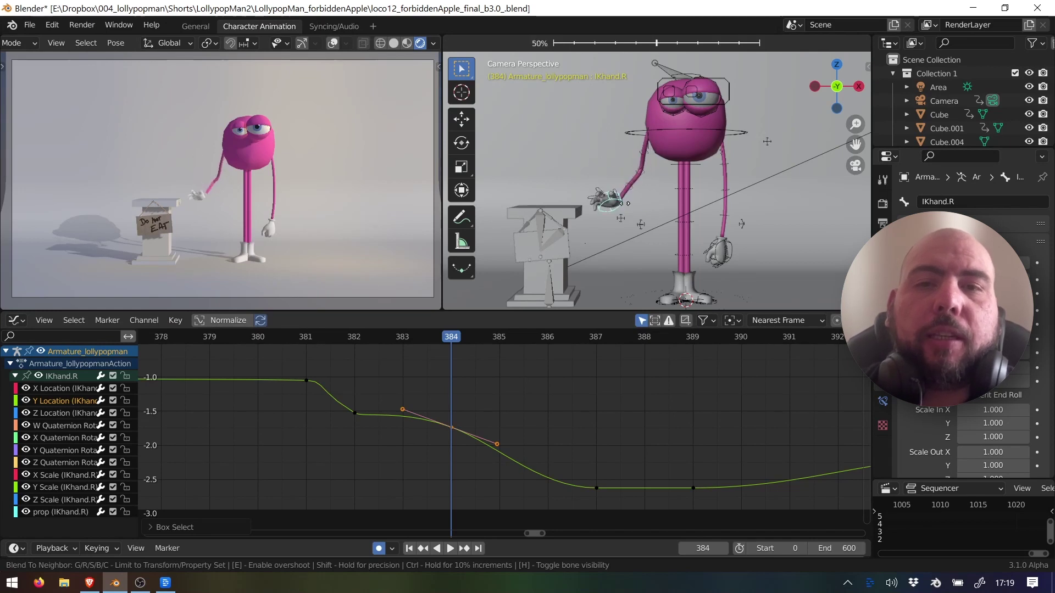
click(650, 201)
key(shift+alt+e)
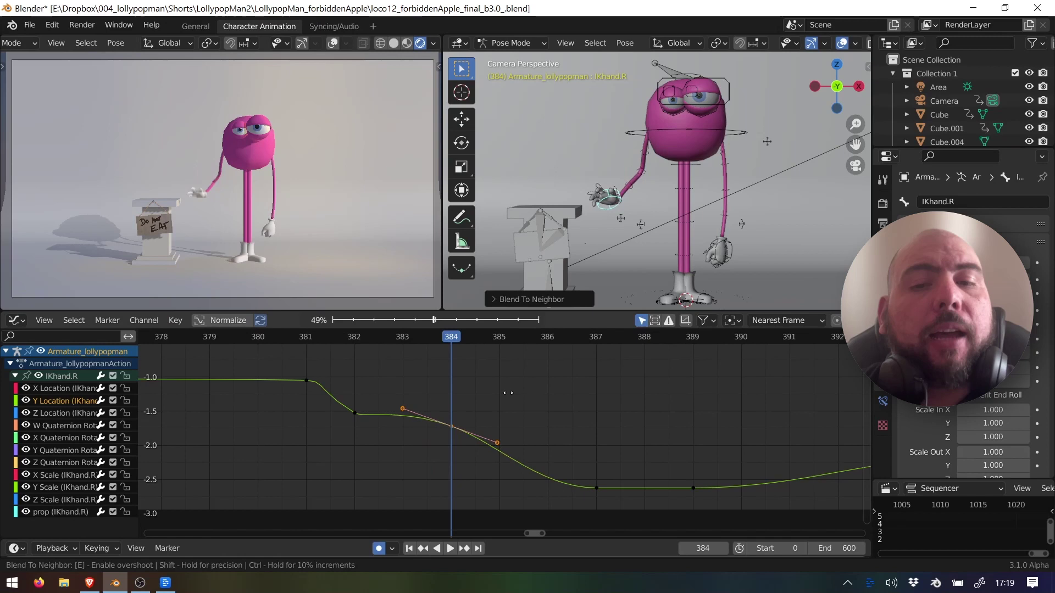
click(541, 388)
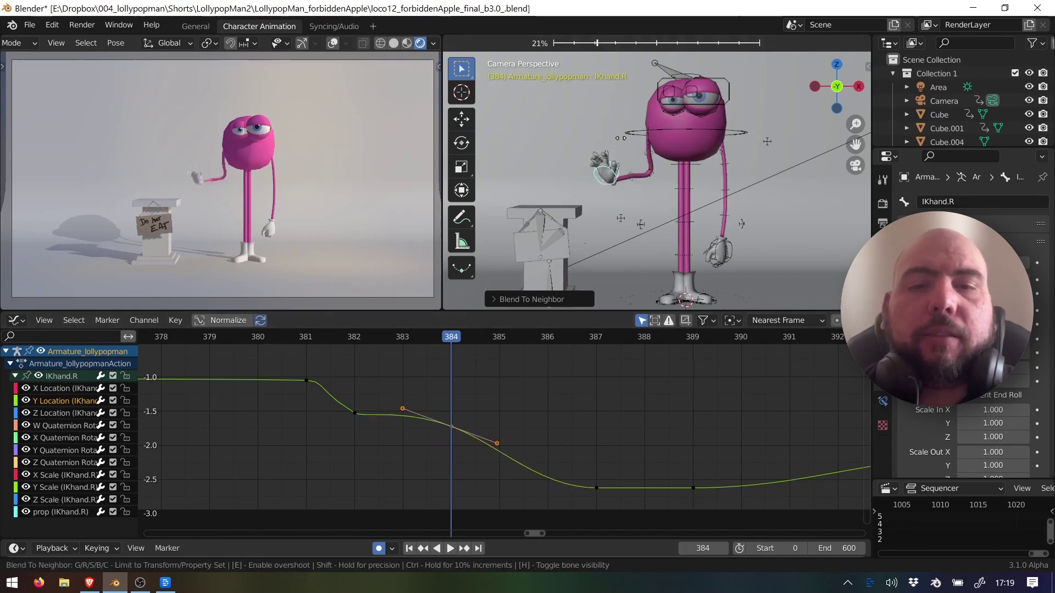
key(shift+alt+e)
right_click(658, 150)
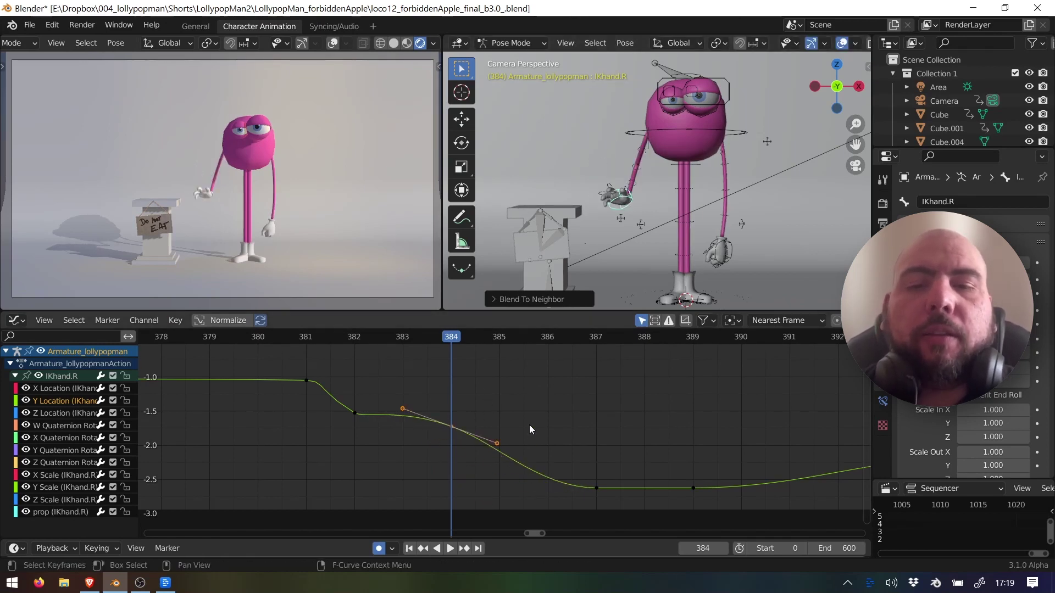
- Try blending the Y Location key at frame 384 toward the next key, reselecting the key between attempts
key(shift+alt+e)
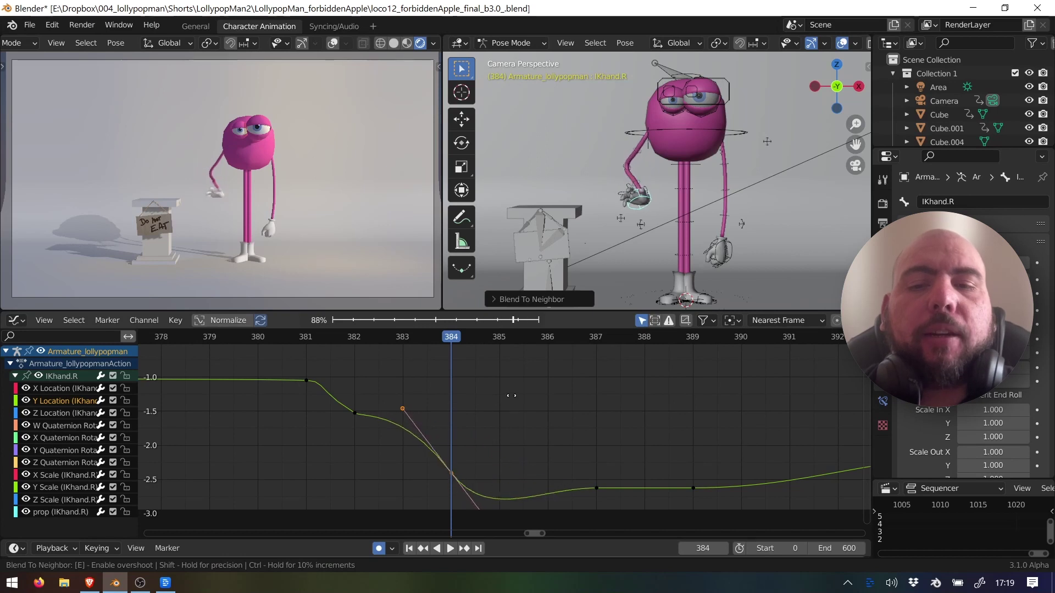
right_click(493, 400)
drag(483, 405, 428, 451)
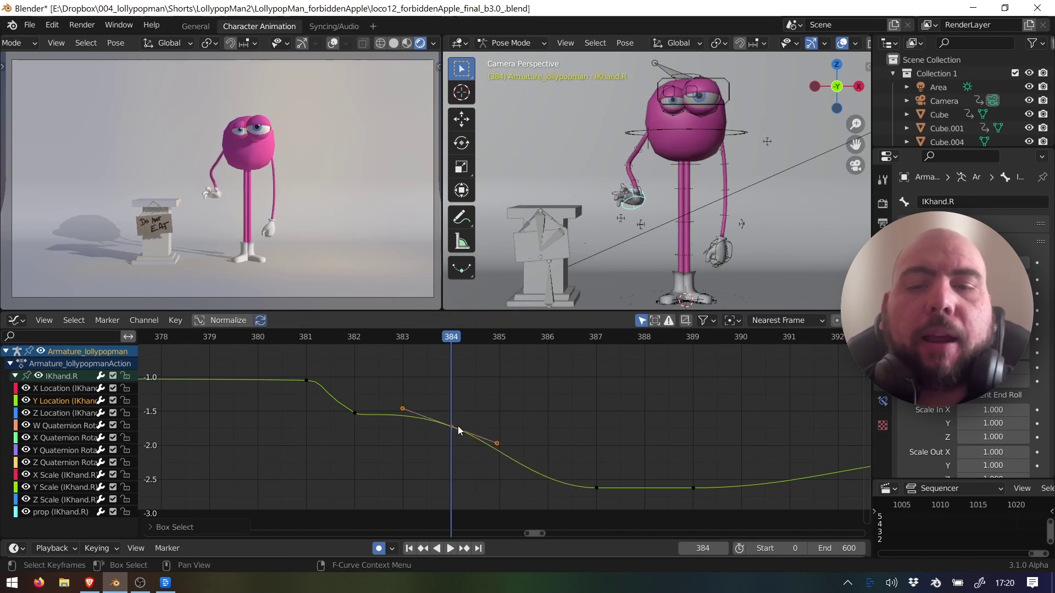
key(shift+alt+e)
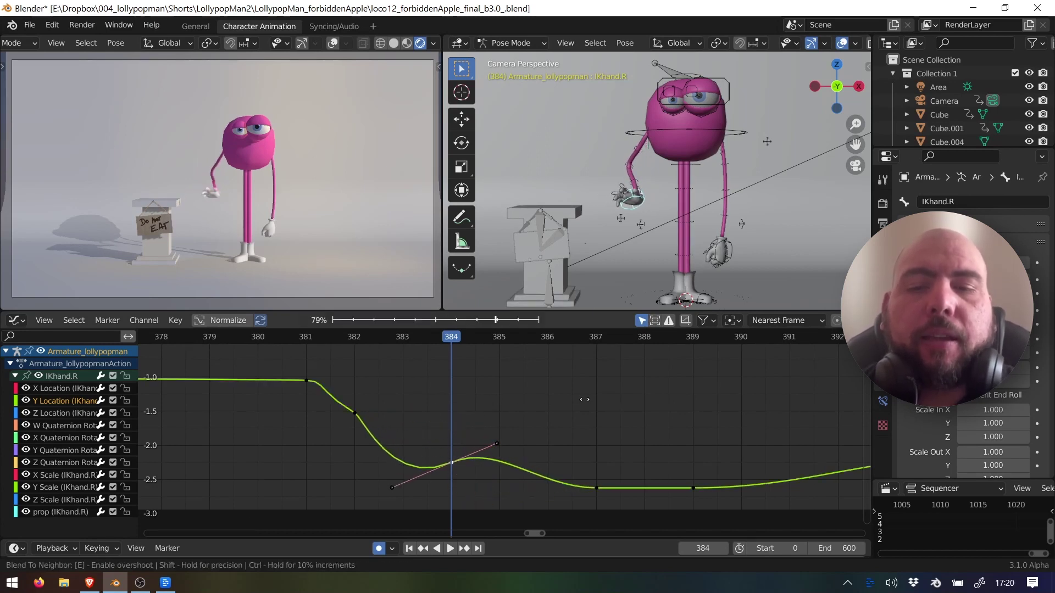
key(Escape)
- Set the frame 384 key's handle type to Automatic and apply Blend To Neighbor to it twice
key(v)
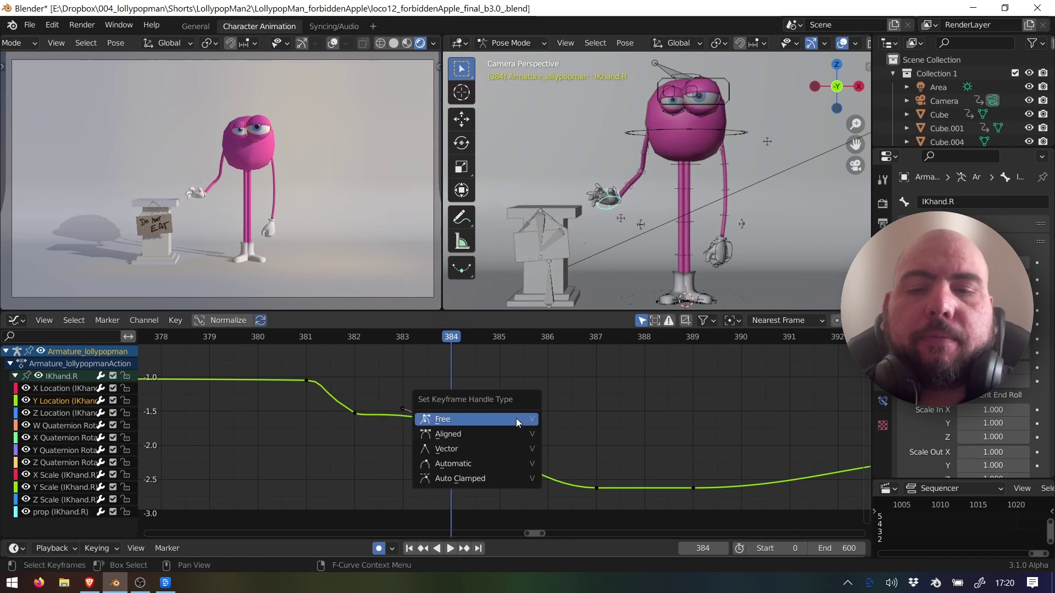
click(503, 464)
key(shift+alt+e)
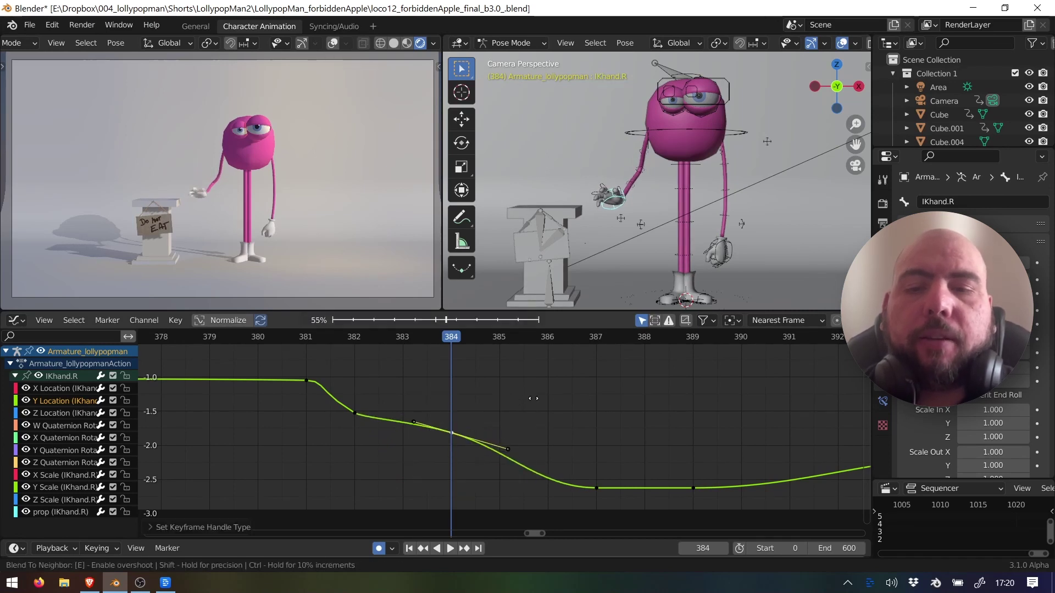
click(450, 487)
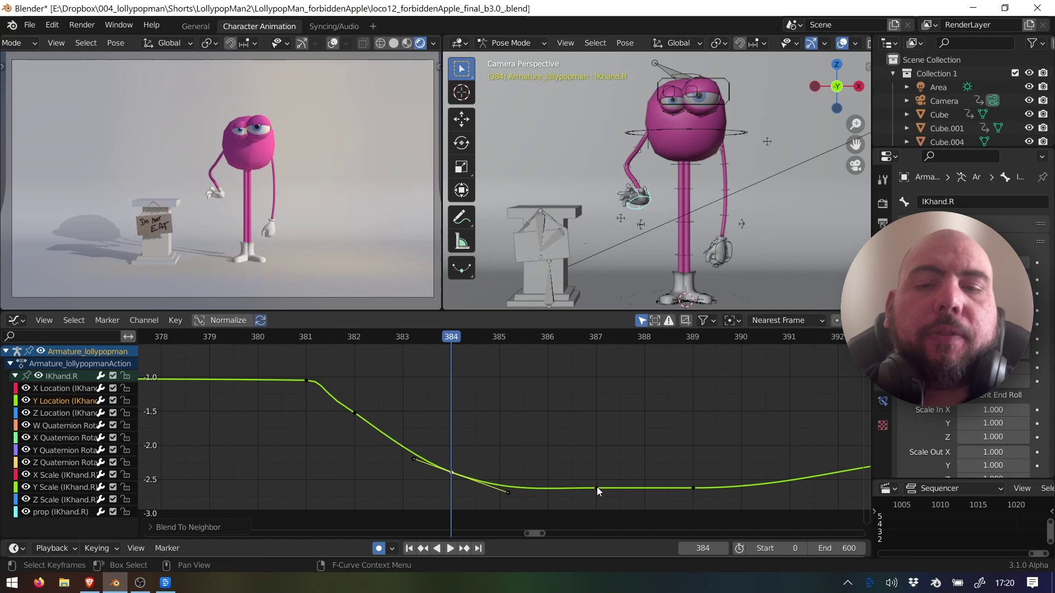
key(shift+alt+e)
click(524, 400)
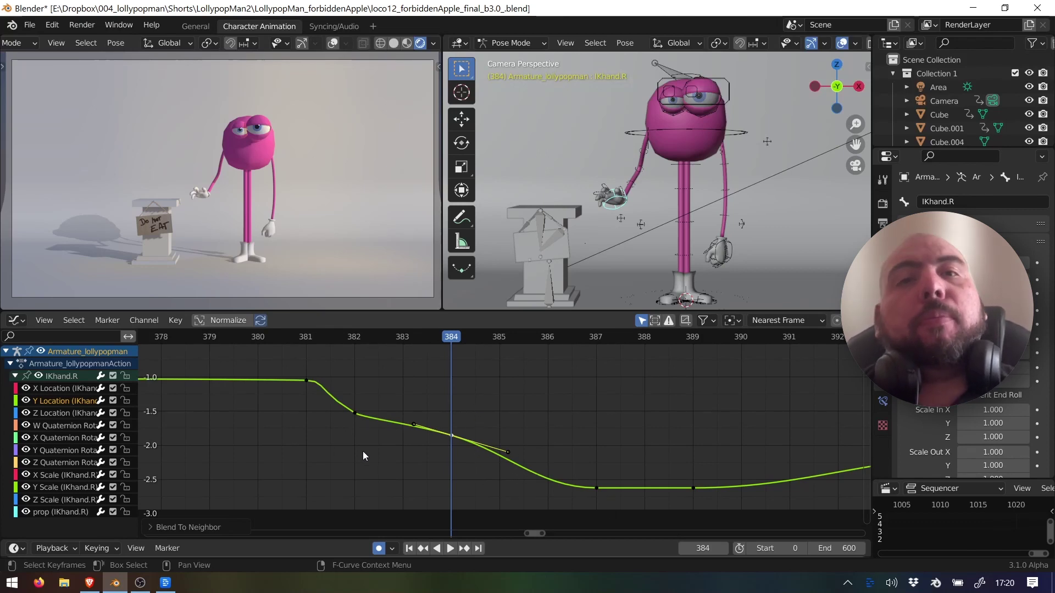
- Reselect the frame 384 key and blend it toward the next key at about 87%, and toward the previous key at about 6%
key(shift+alt+d)
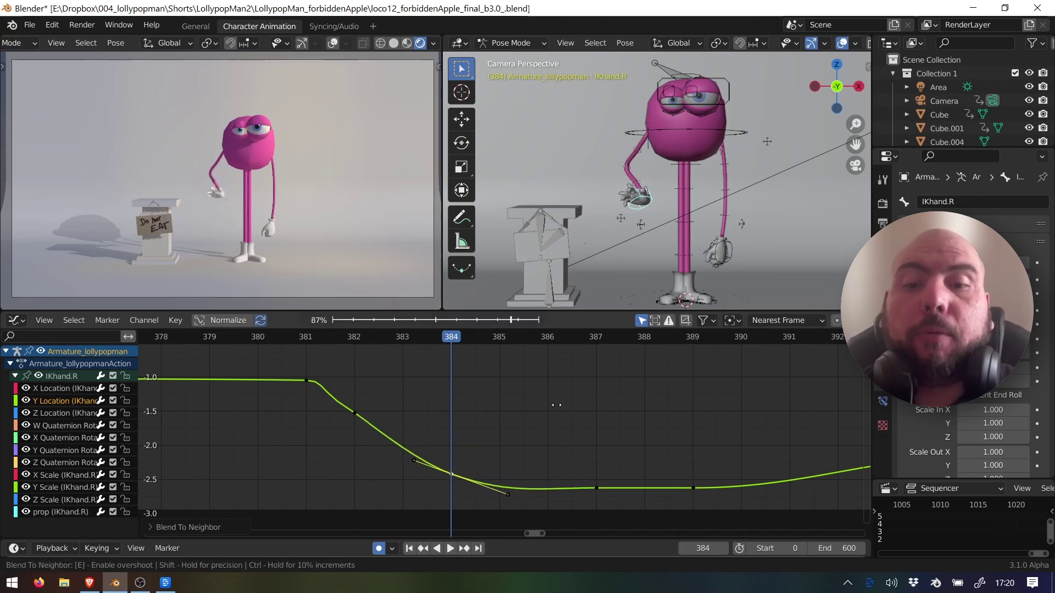
mouse_move(522, 413)
right_click(468, 440)
drag(454, 417, 435, 459)
key(shift+alt+d)
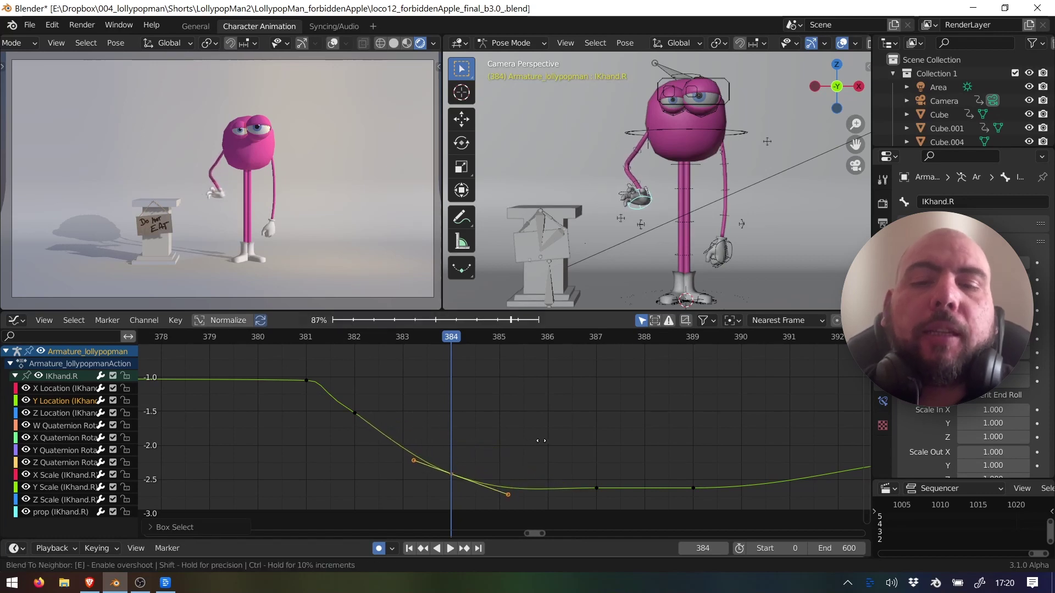
click(545, 444)
key(shift+alt+d)
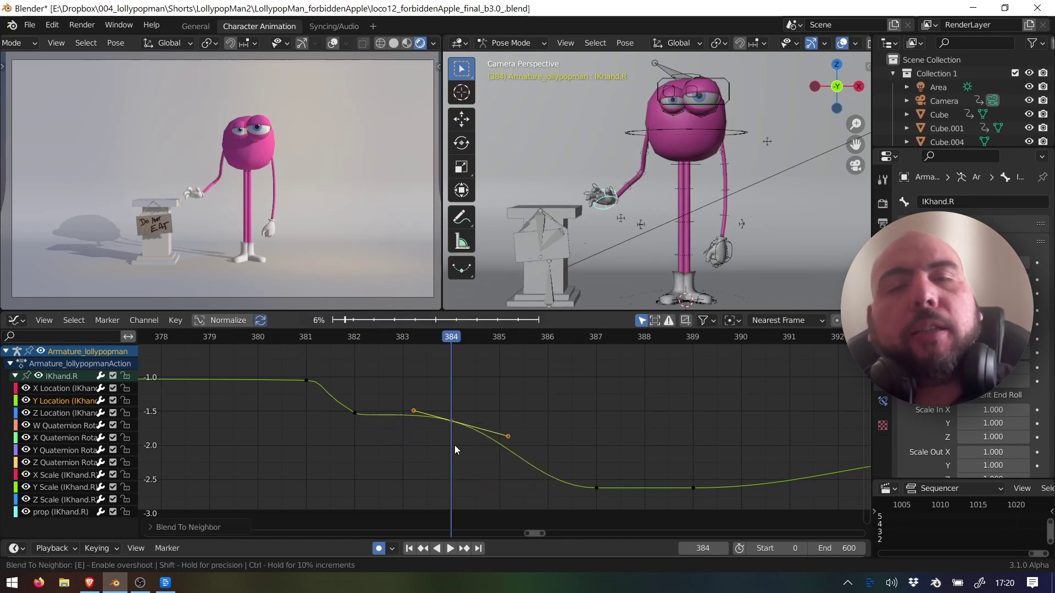